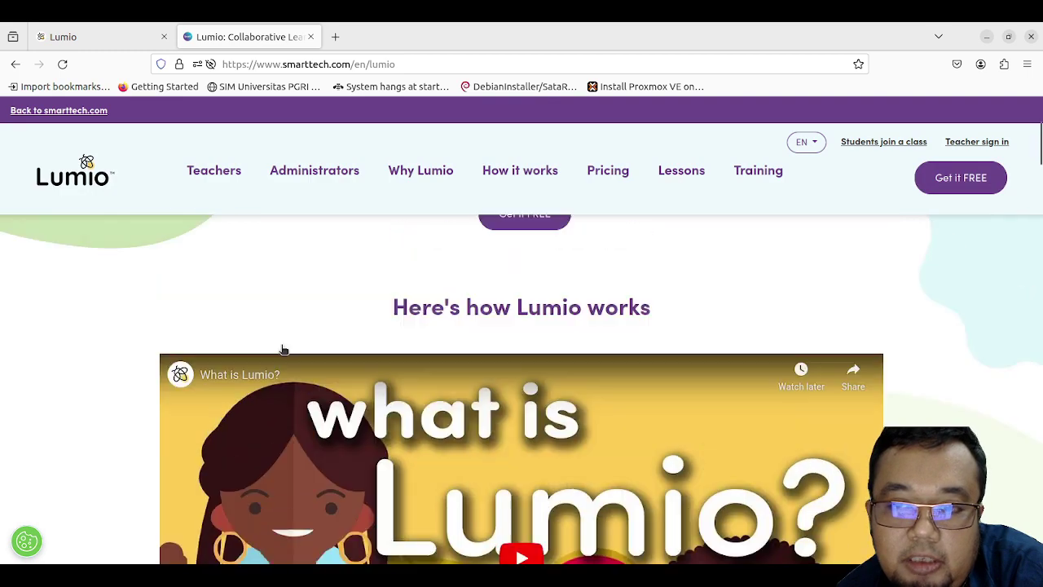
# Step: Look through the Lumio product page's sections on how it works, ready-made resources and student engagement
pyautogui.scroll(3, 283, 350)
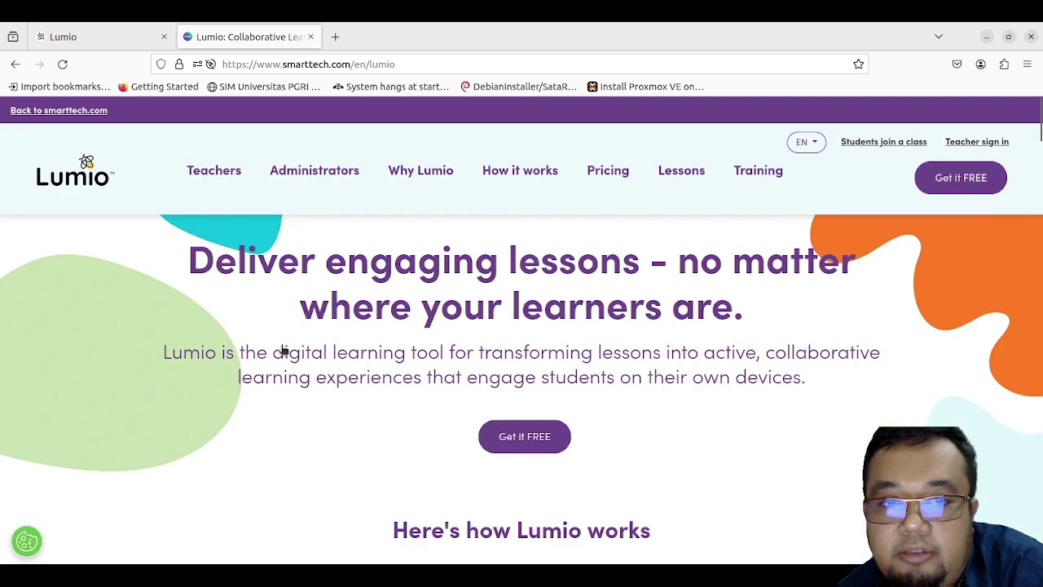
pyautogui.scroll(-4, 282, 350)
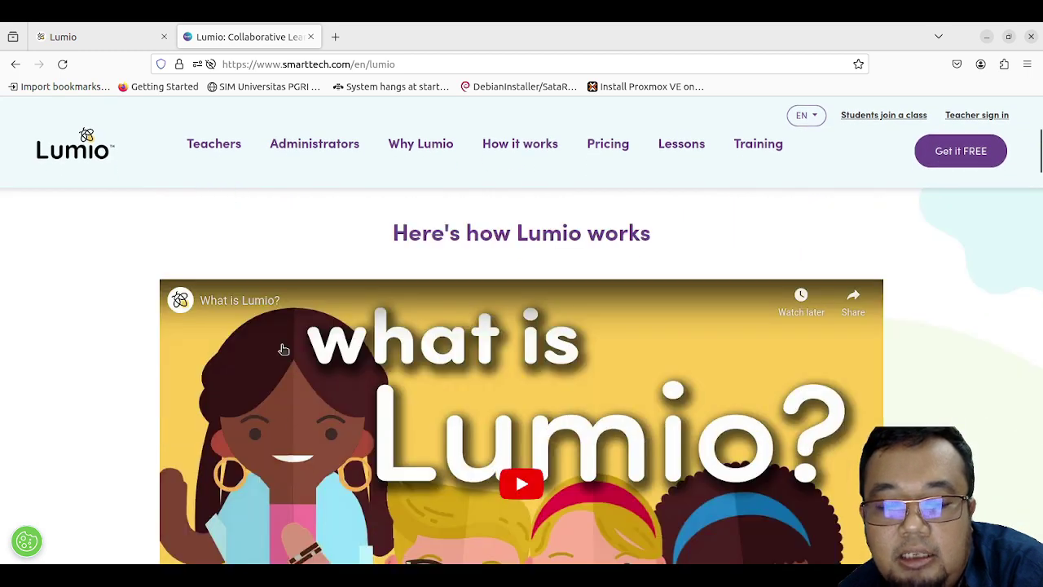
pyautogui.scroll(-15, 283, 349)
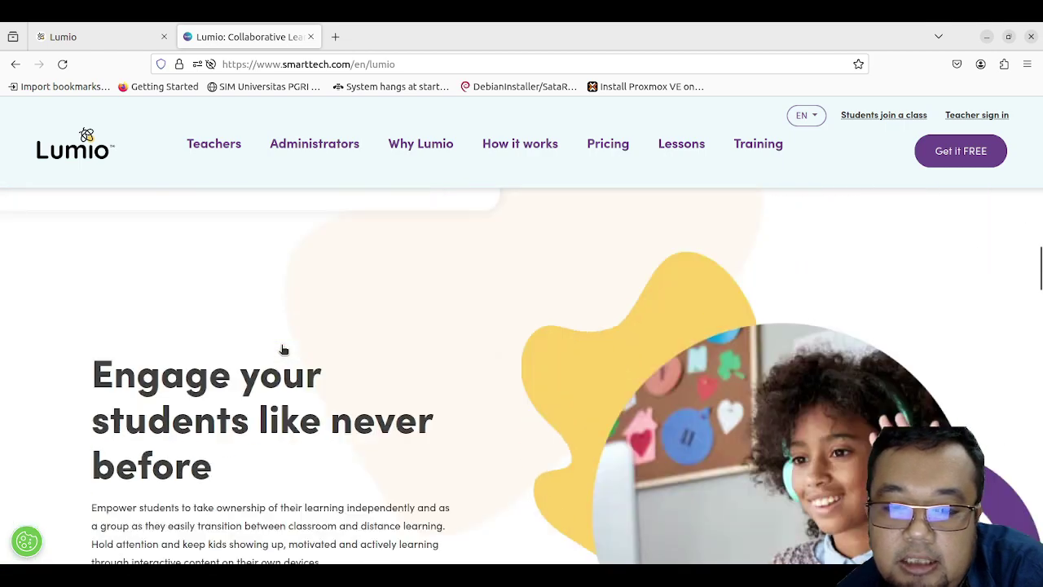
pyautogui.scroll(-3, 282, 350)
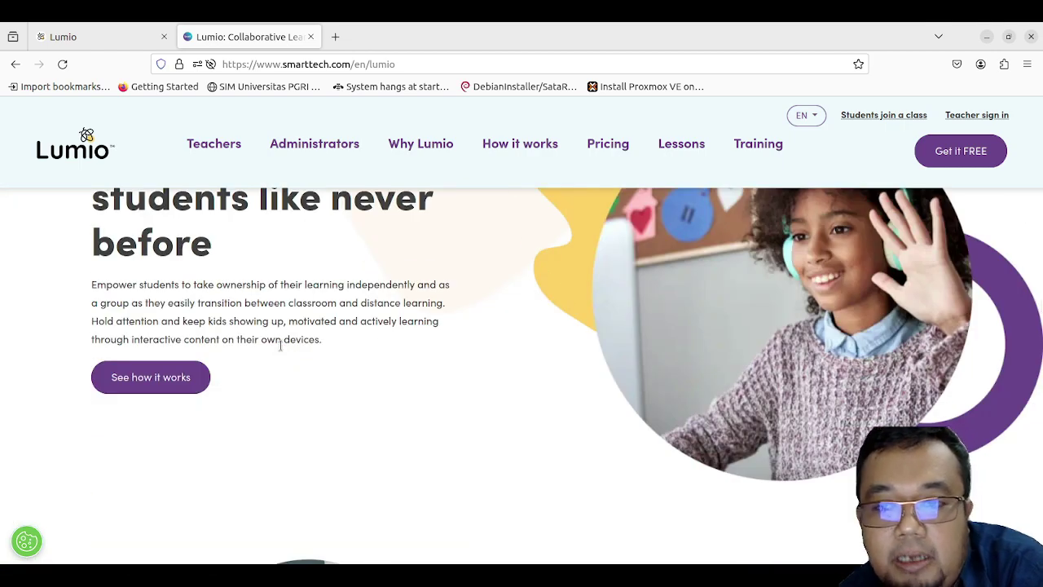
pyautogui.scroll(3, 280, 345)
pyautogui.scroll(-8, 281, 345)
pyautogui.scroll(3, 280, 349)
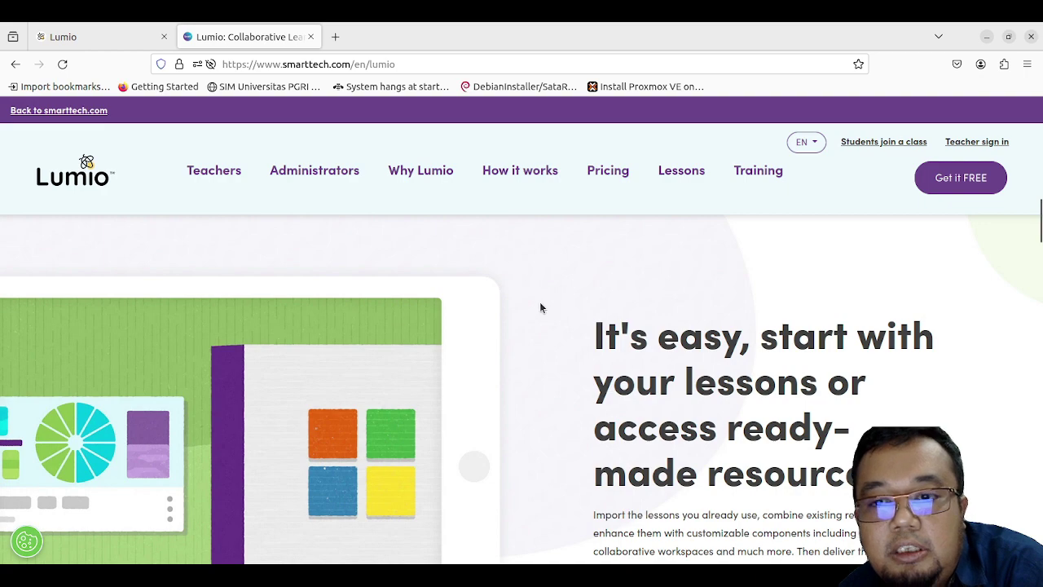
pyautogui.scroll(3, 541, 307)
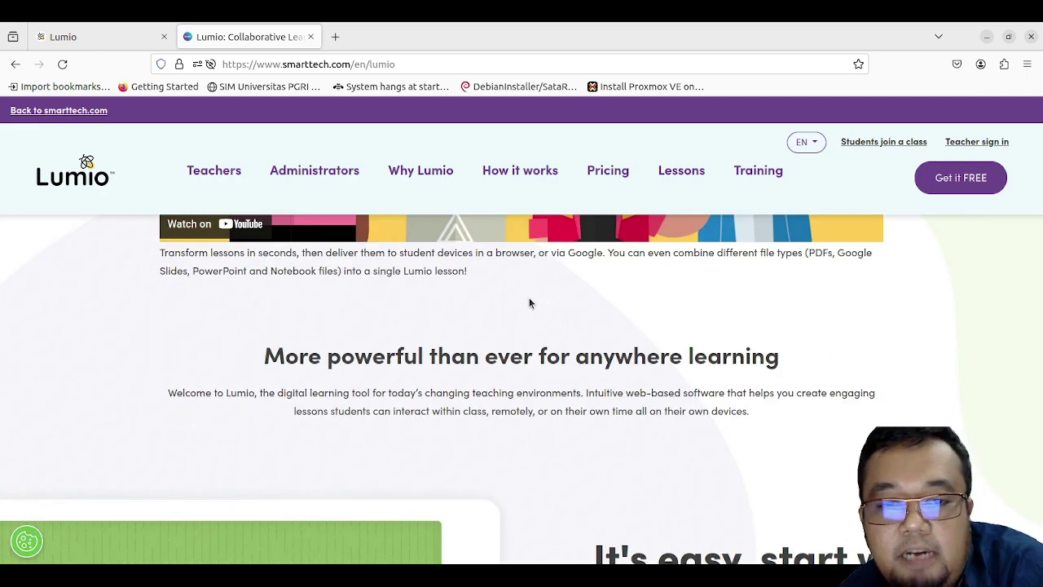
pyautogui.scroll(9, 529, 303)
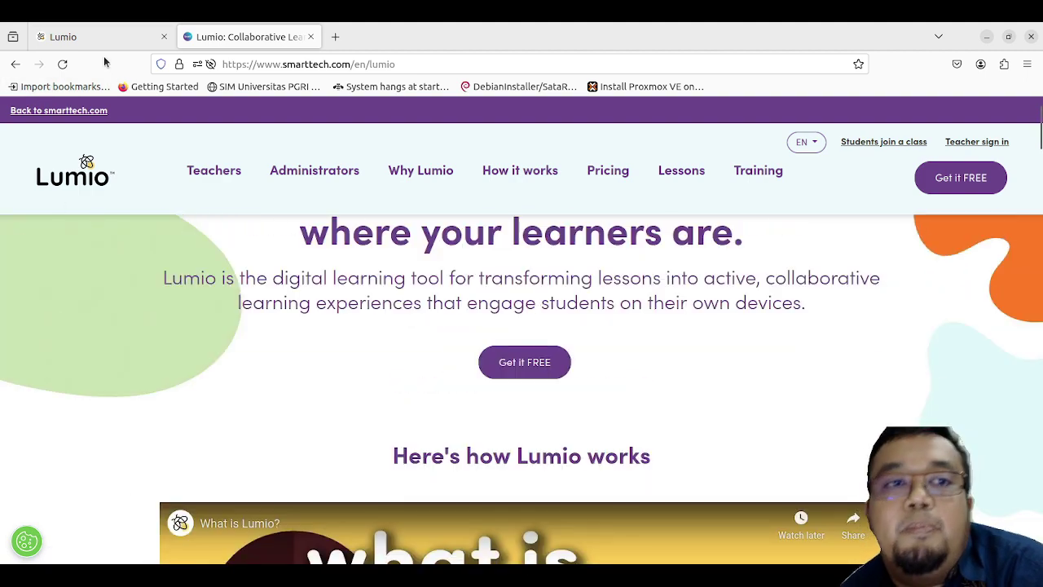
# Step: Switch to the teacher's Lumio library and show the options for importing a resource
pyautogui.click(88, 32)
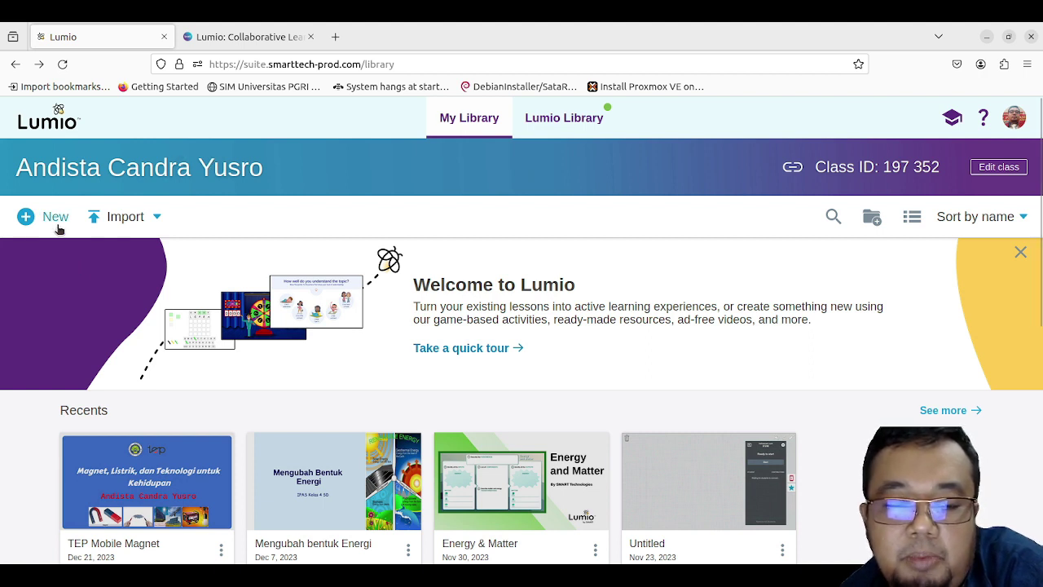
pyautogui.click(154, 219)
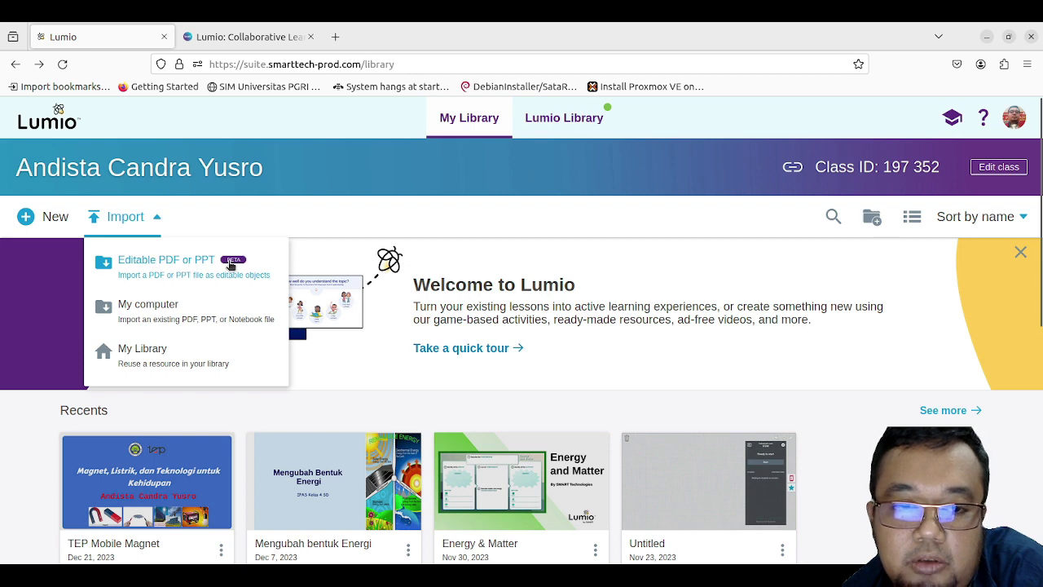
# Step: Start a new lesson, search its YouTube videos for "statistik", and close the video picker without adding one
pyautogui.click(52, 220)
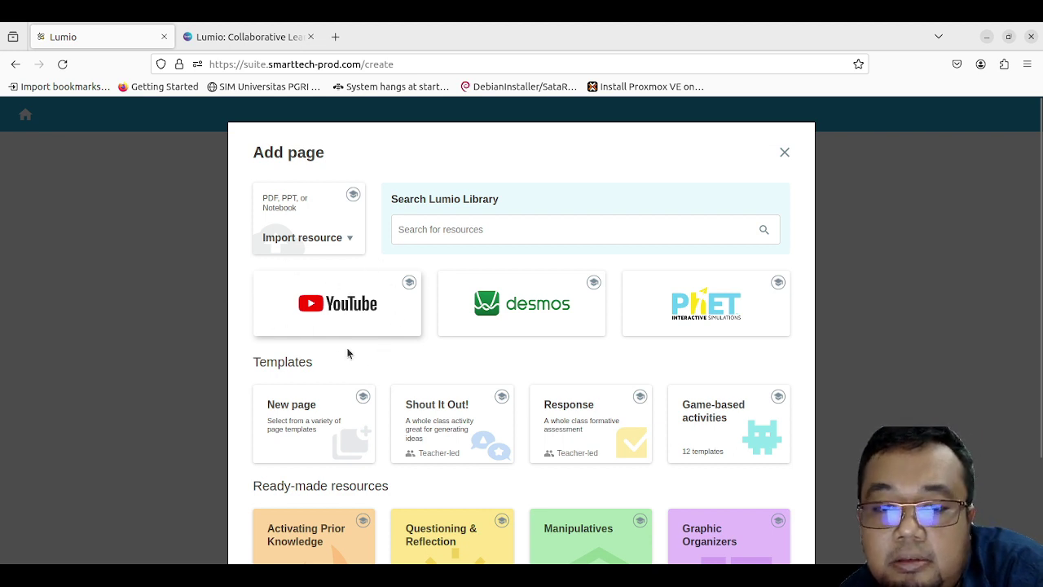
pyautogui.click(356, 300)
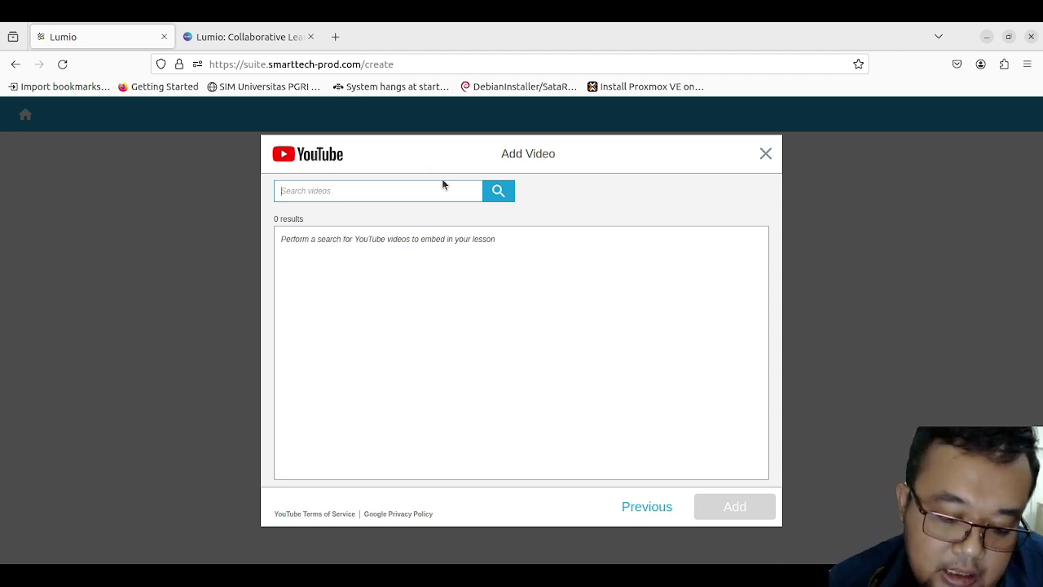
pyautogui.write('sta')
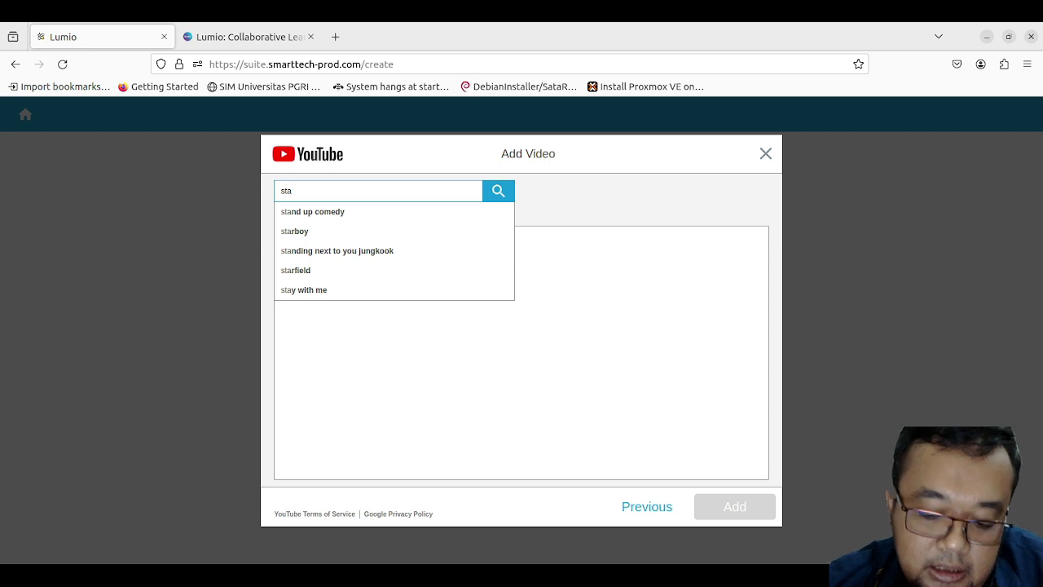
pyautogui.write('tistik')
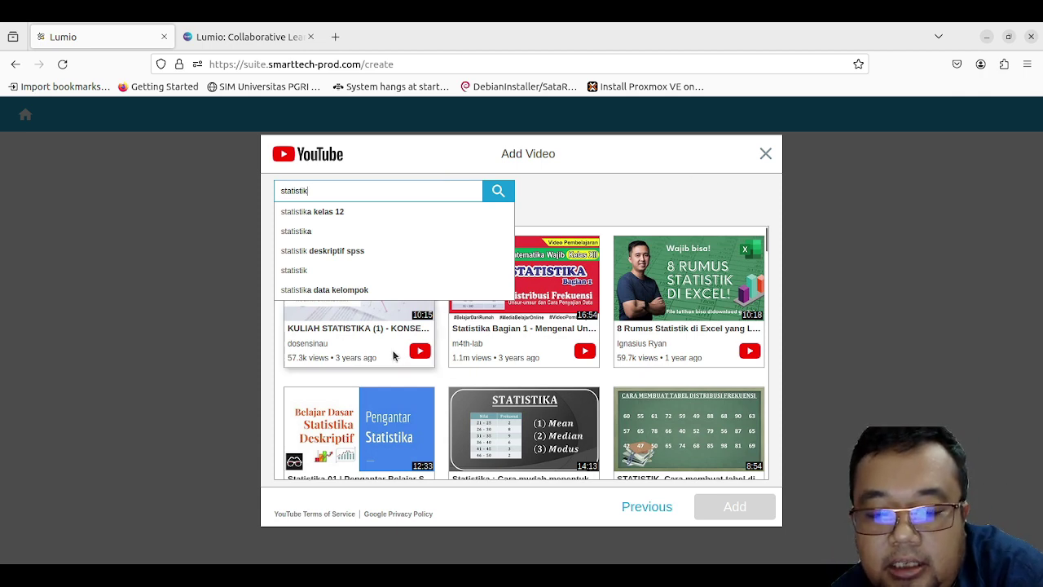
pyautogui.scroll(-3, 396, 354)
pyautogui.scroll(3, 375, 375)
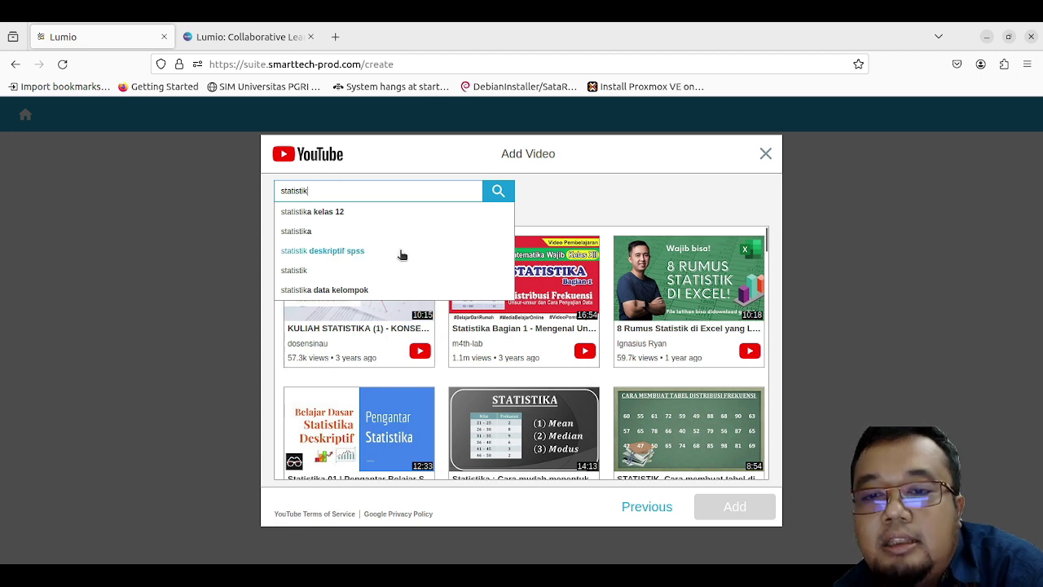
pyautogui.click(644, 202)
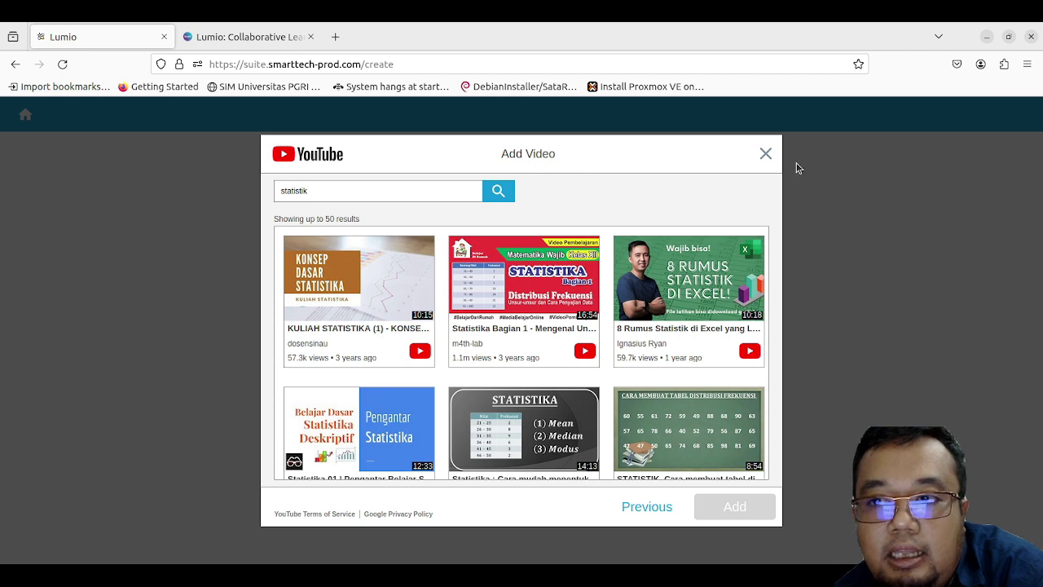
pyautogui.click(766, 154)
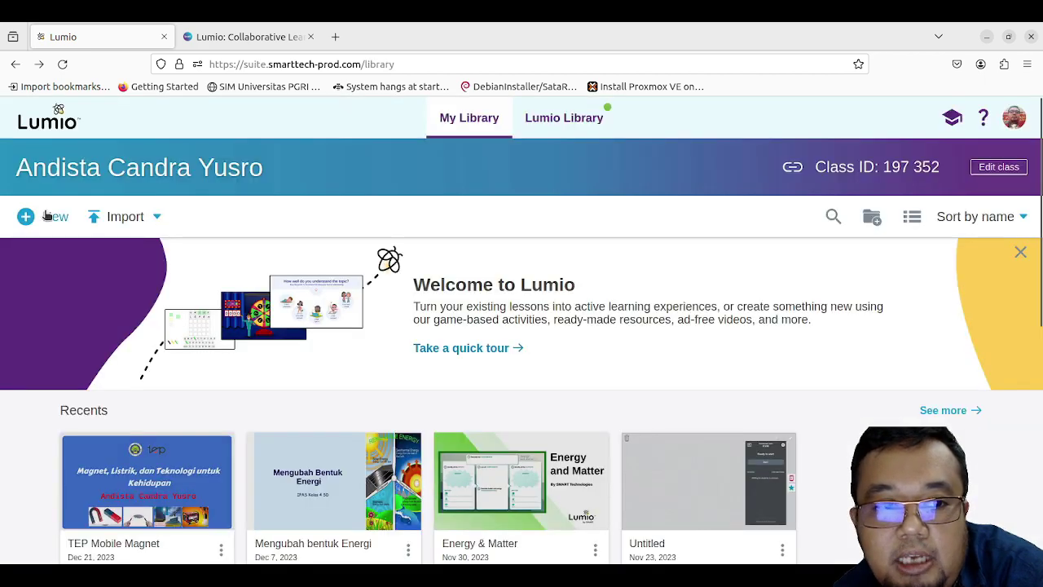
# Step: View the Desmos graphing content available for a new lesson and discard it
pyautogui.click(47, 216)
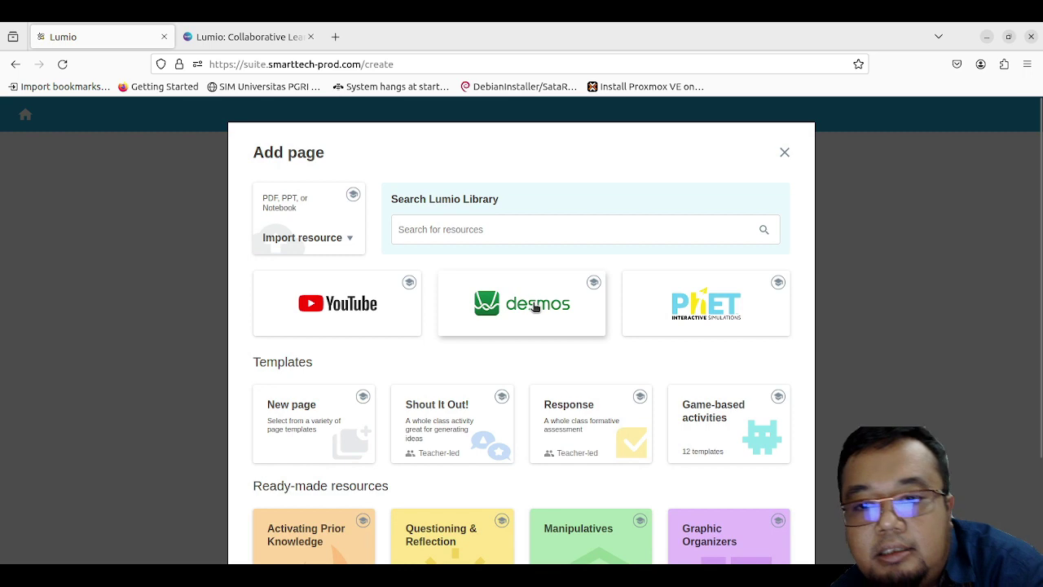
pyautogui.click(535, 307)
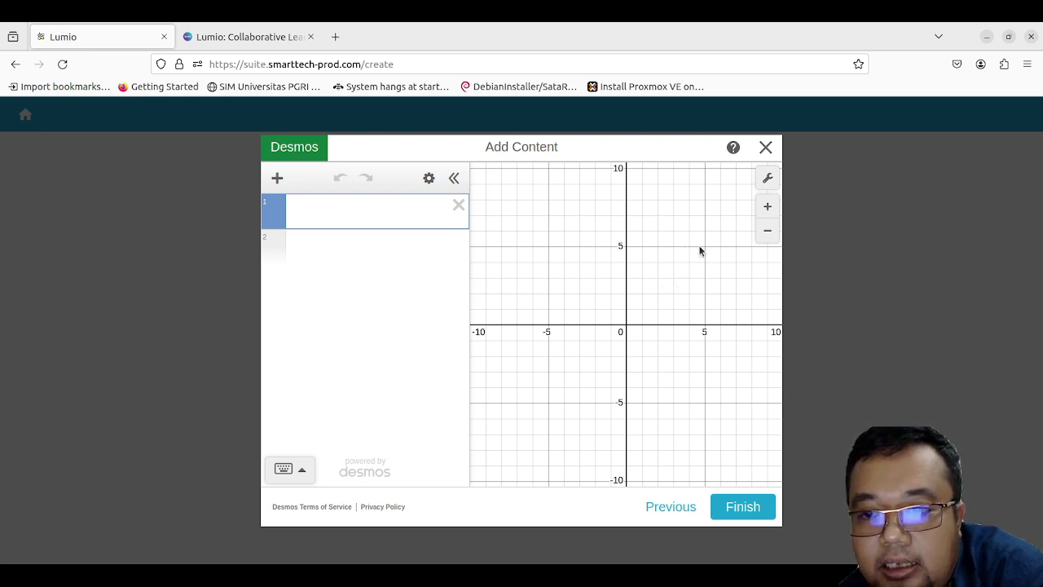
pyautogui.click(765, 147)
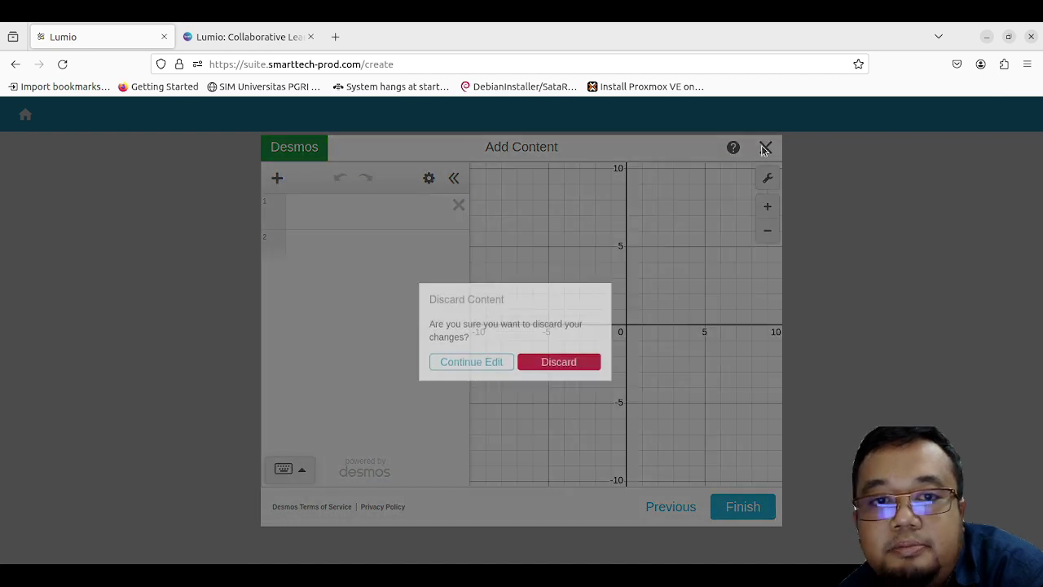
pyautogui.click(558, 372)
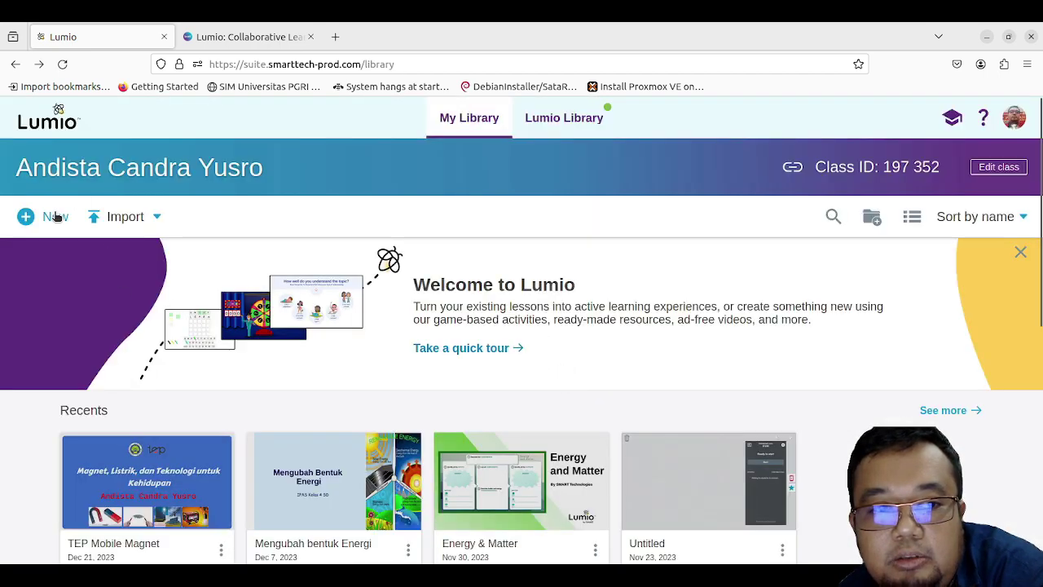
# Step: Start a new lesson and browse the PhET simulations that can be added to it
pyautogui.click(55, 217)
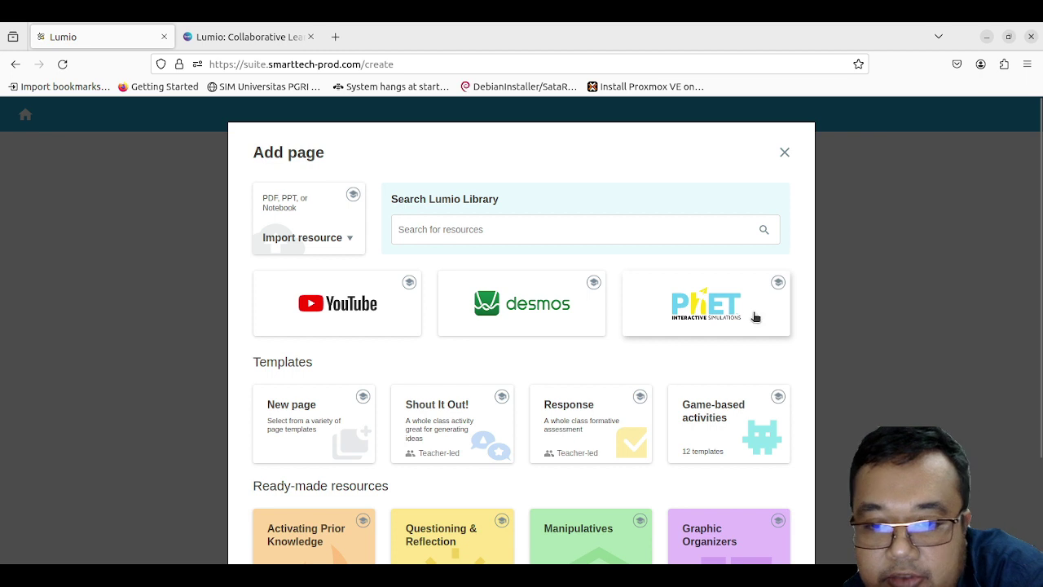
pyautogui.click(698, 318)
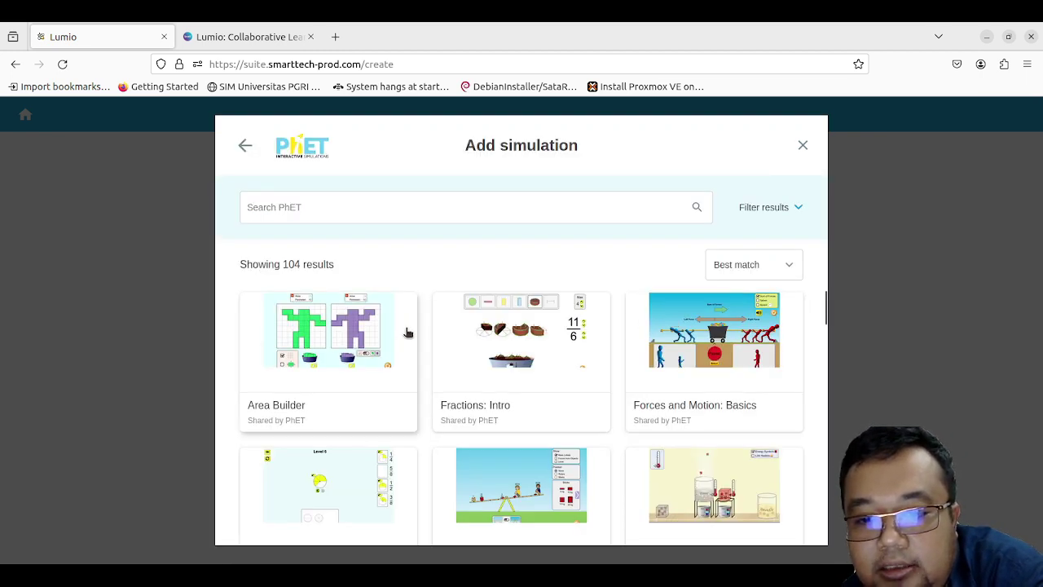
pyautogui.scroll(-2, 407, 334)
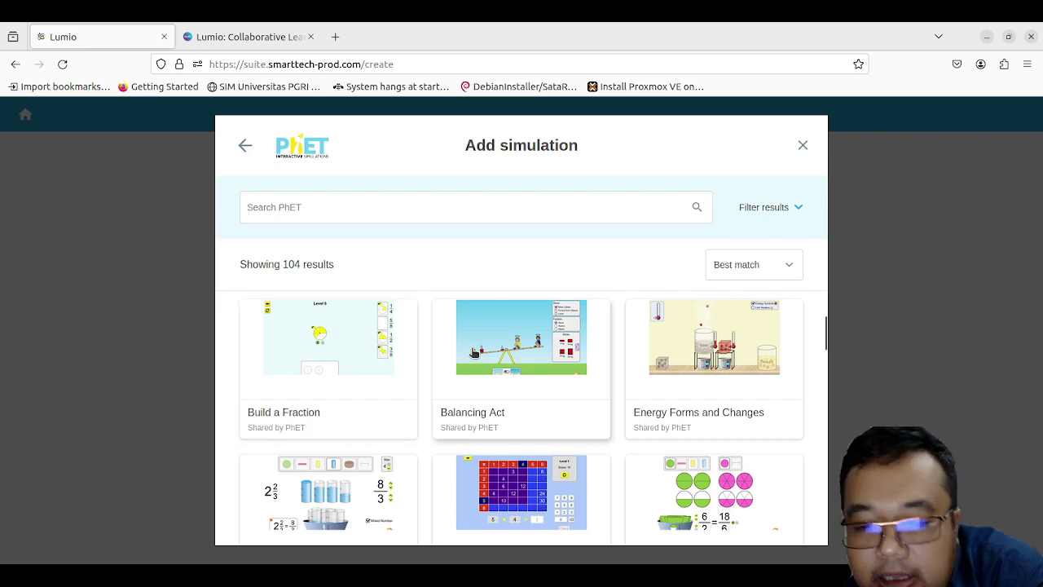
pyautogui.scroll(-4, 474, 356)
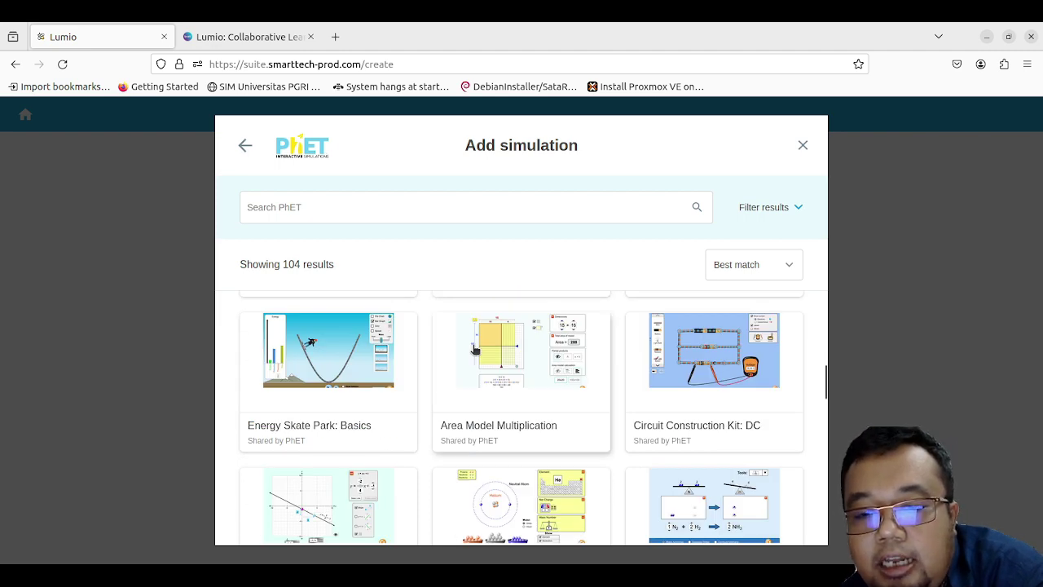
# Step: Search the PhET simulations for "faraday", preview Faraday's Law, and close it without saving it to the lesson
pyautogui.click(688, 208)
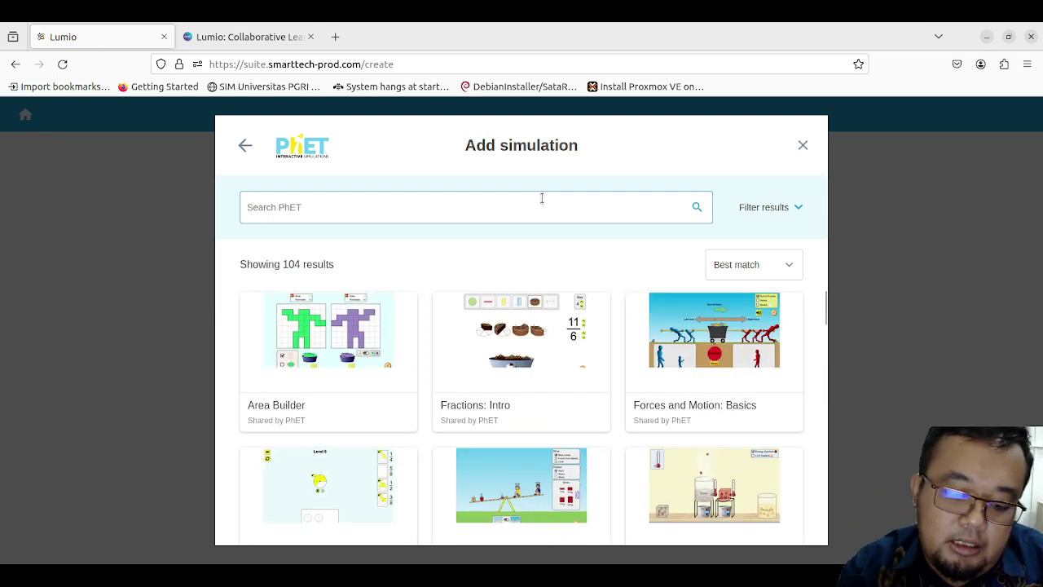
pyautogui.click(541, 198)
pyautogui.write('fa')
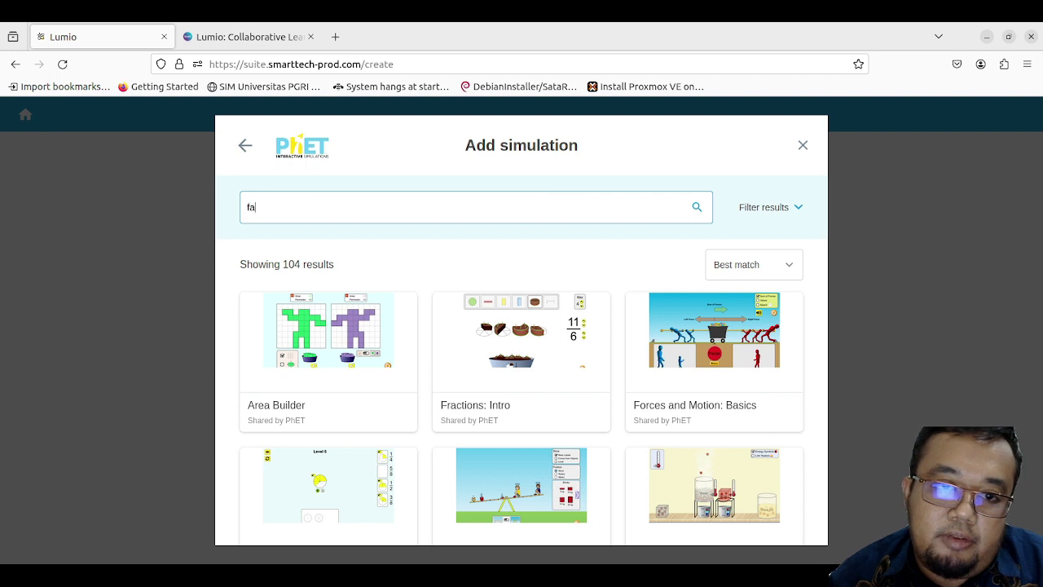
pyautogui.write('raday')
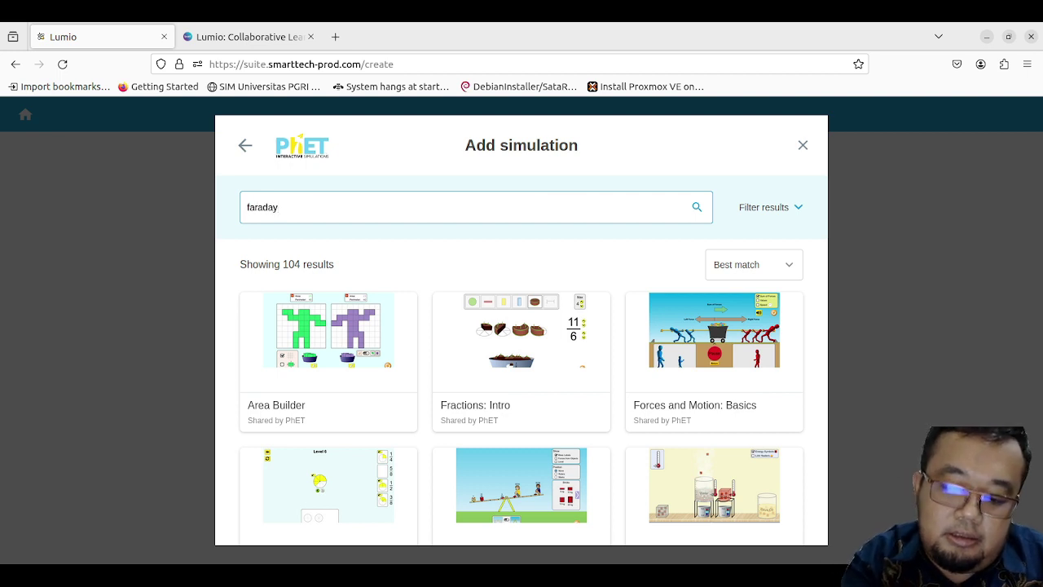
pyautogui.press('Return')
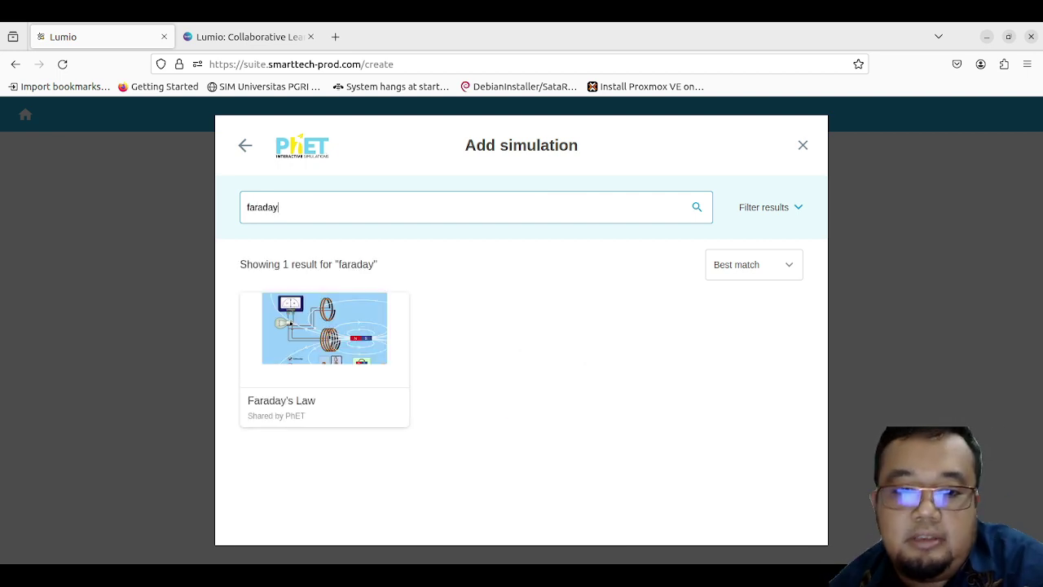
pyautogui.click(362, 327)
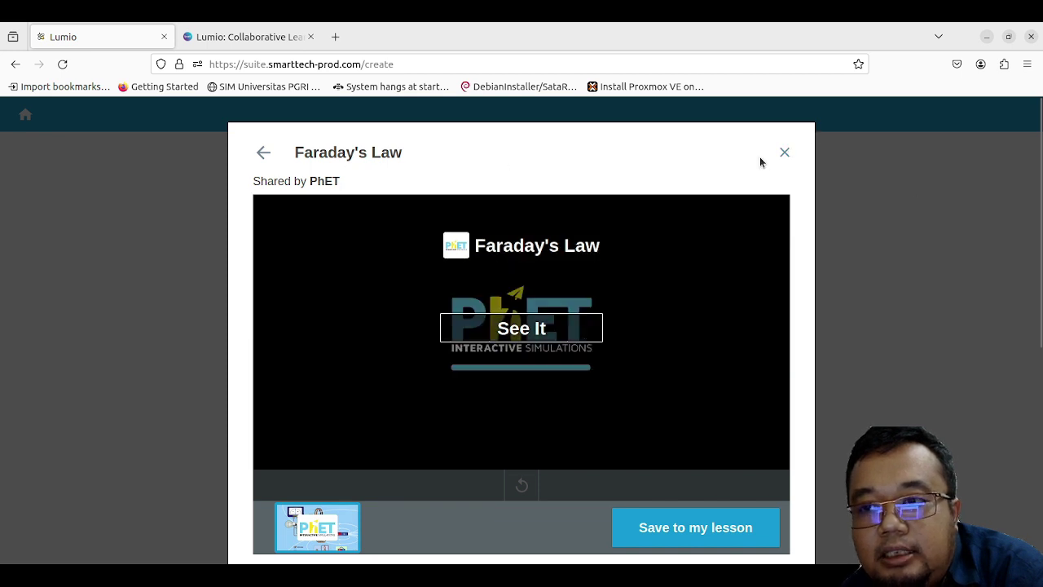
pyautogui.click(785, 152)
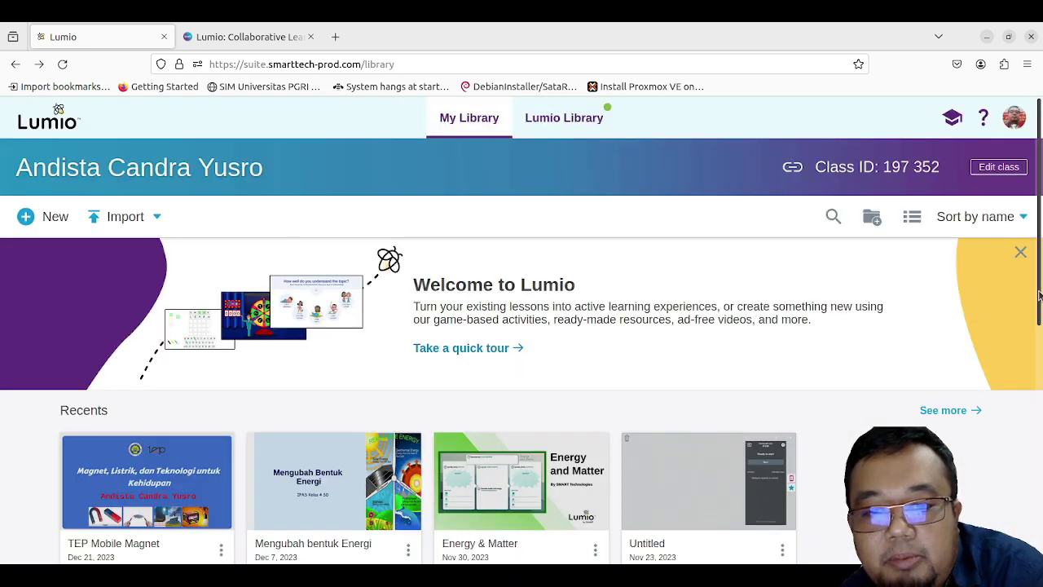
# Step: Start a new lesson, browse its game-based activity templates, and close them without adding one
pyautogui.click(24, 218)
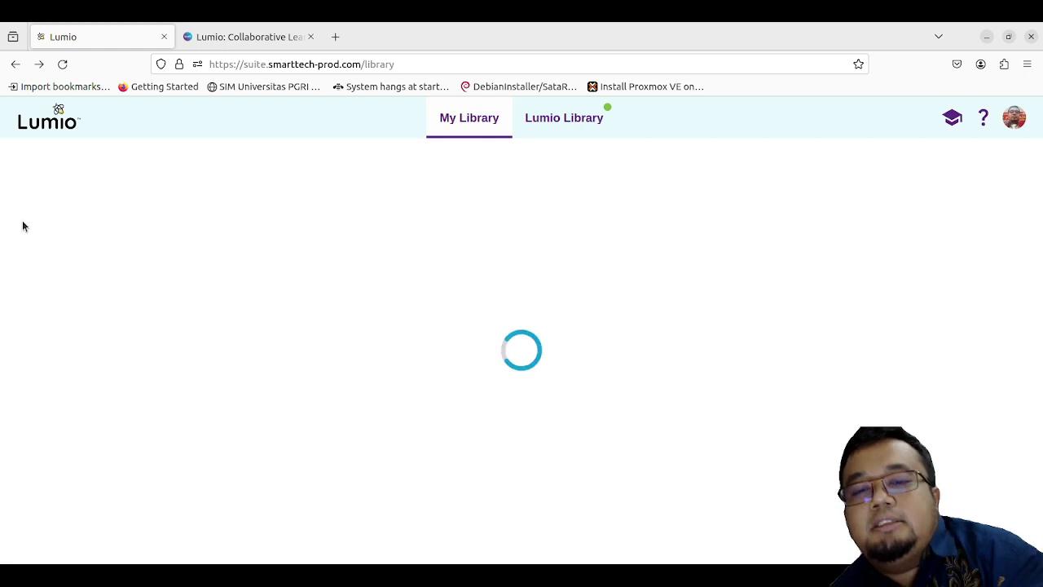
pyautogui.scroll(-1, 244, 318)
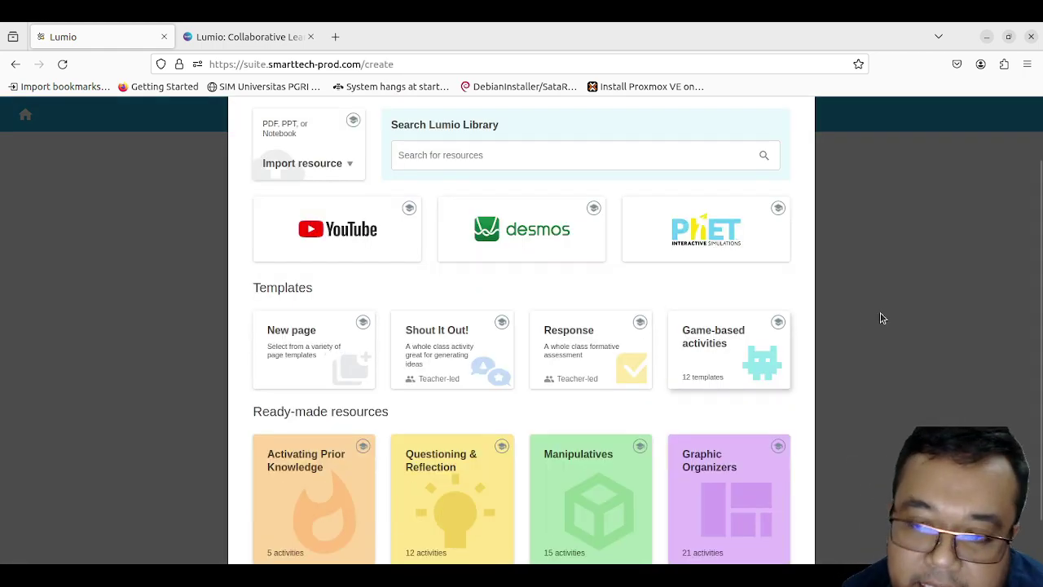
pyautogui.scroll(-1, 879, 314)
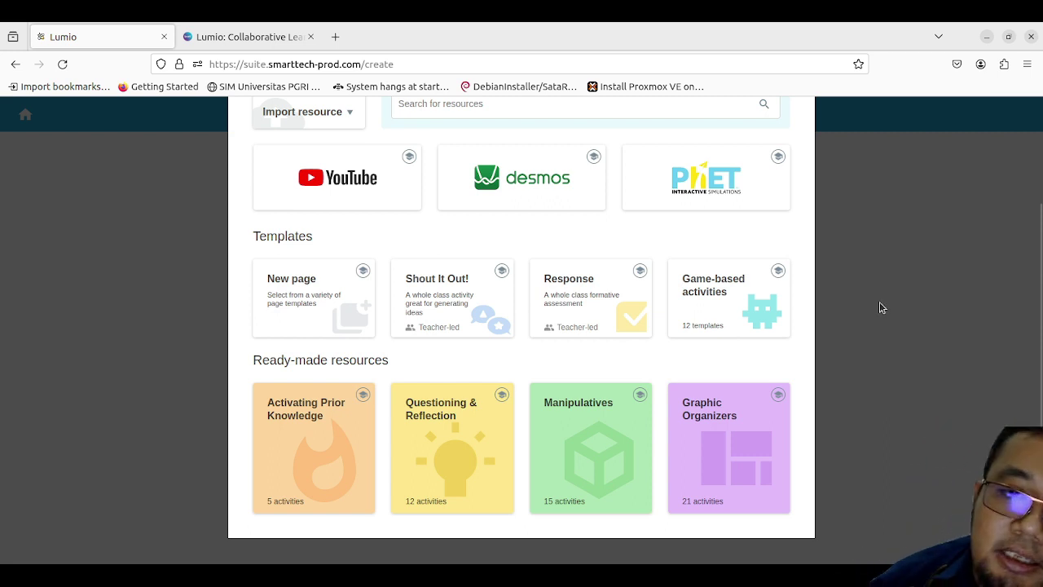
pyautogui.click(707, 306)
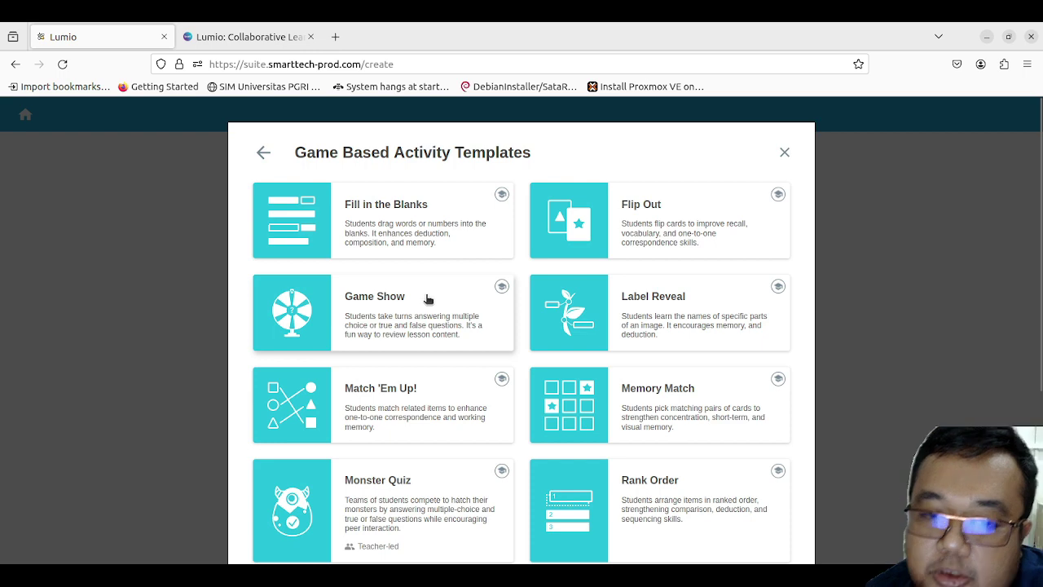
pyautogui.scroll(-2, 423, 303)
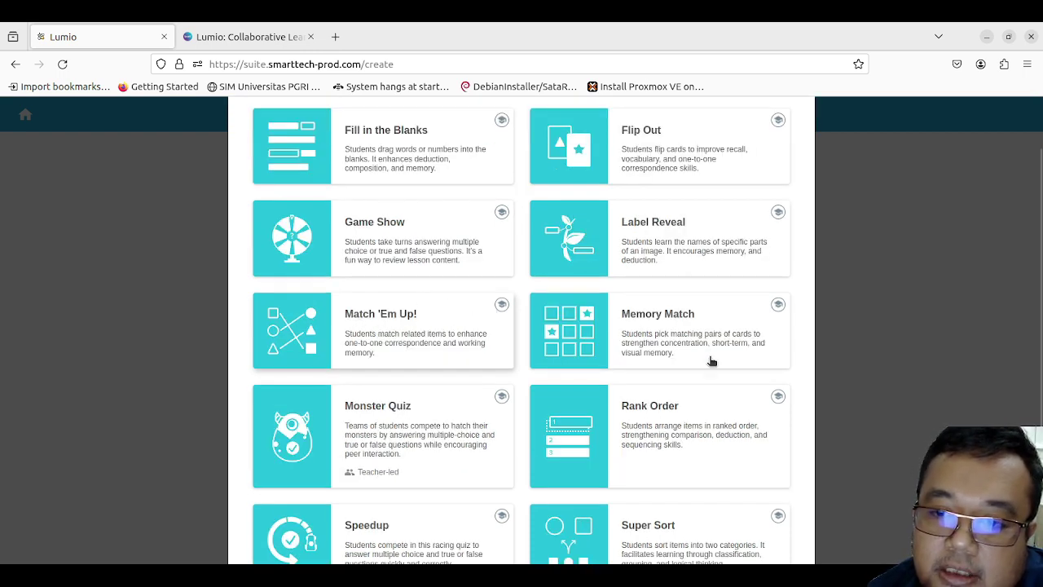
pyautogui.scroll(-2, 708, 346)
pyautogui.scroll(-2, 709, 341)
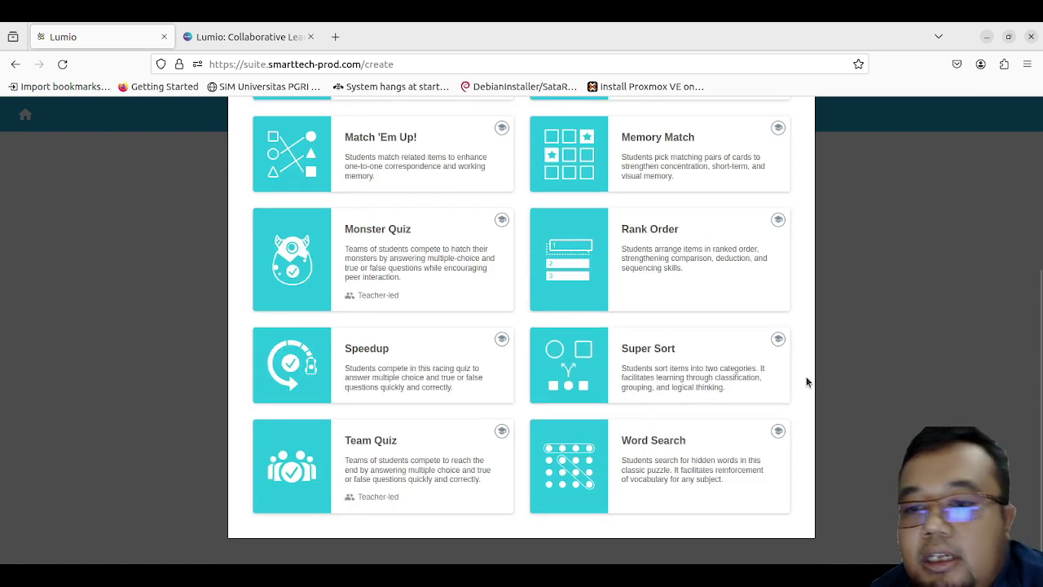
pyautogui.scroll(5, 699, 380)
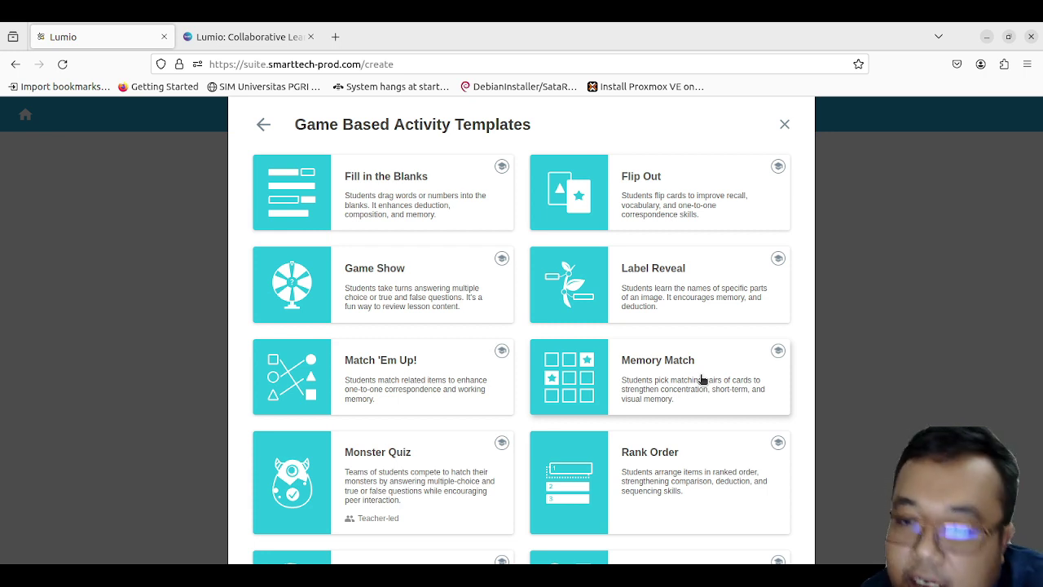
pyautogui.click(784, 124)
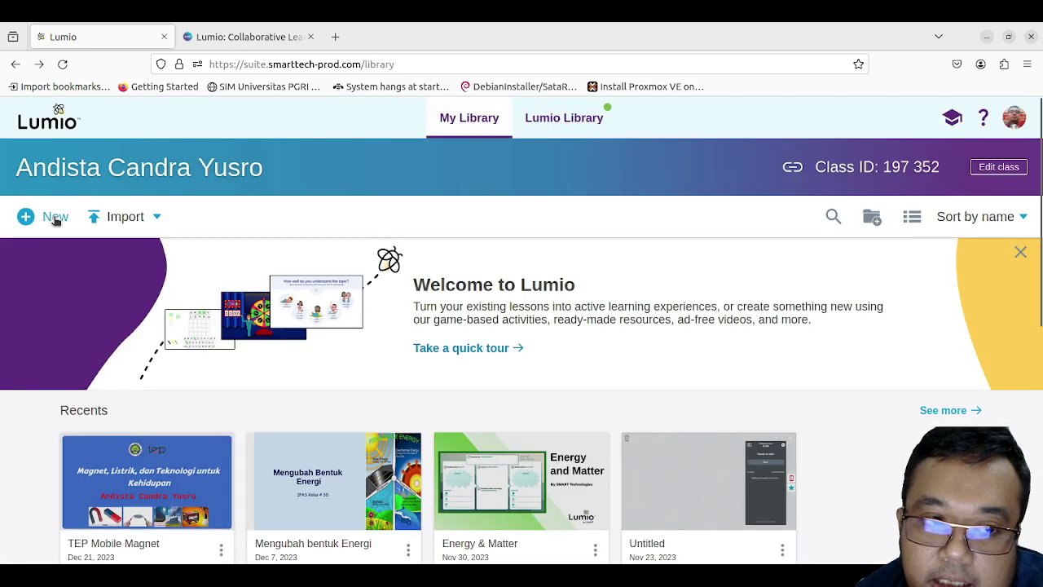
# Step: Start a new lesson with a Response activity and make its first question Multiple Choice
pyautogui.click(52, 215)
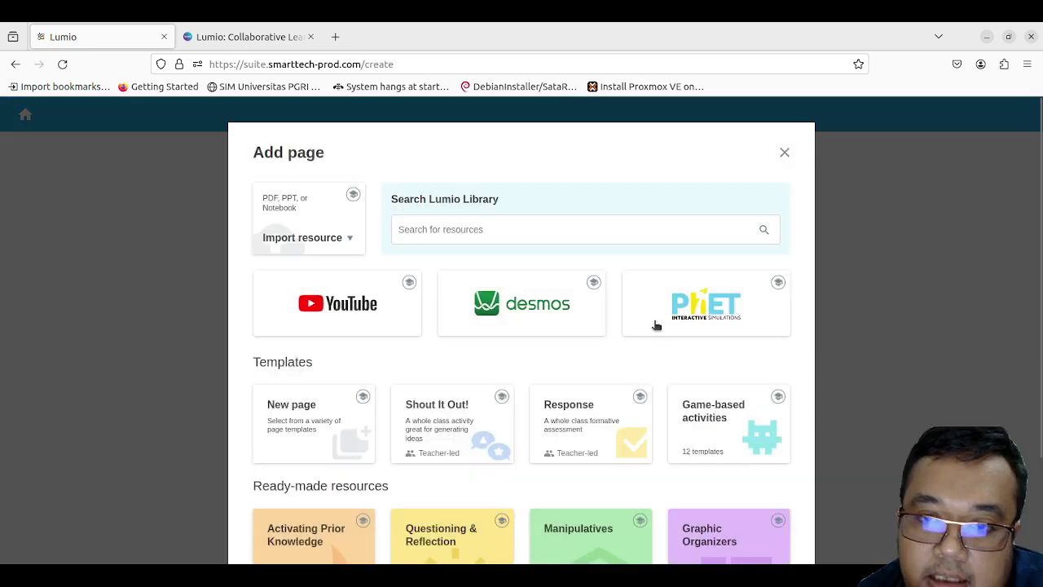
pyautogui.scroll(-3, 655, 325)
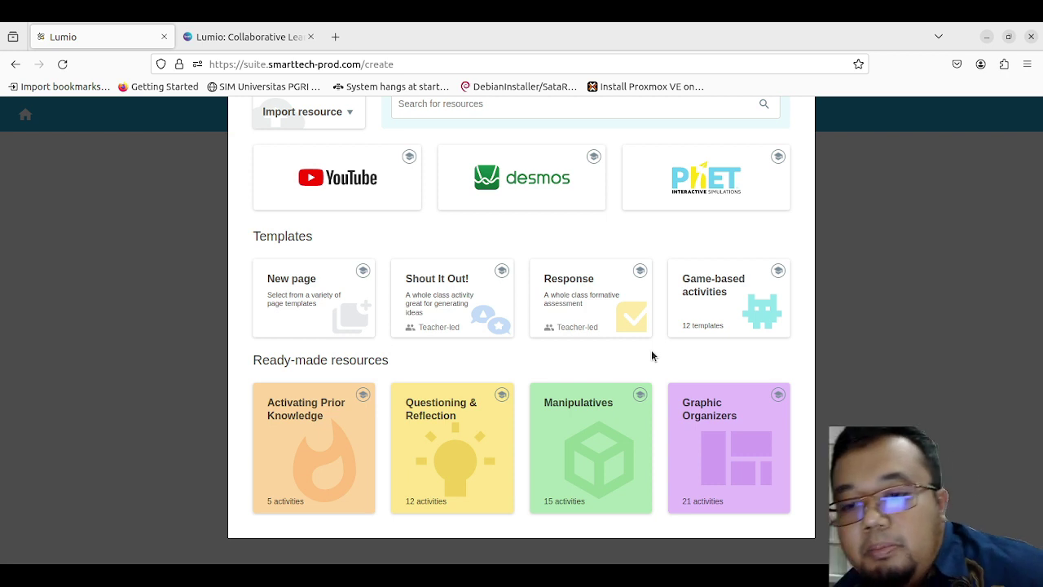
pyautogui.click(593, 310)
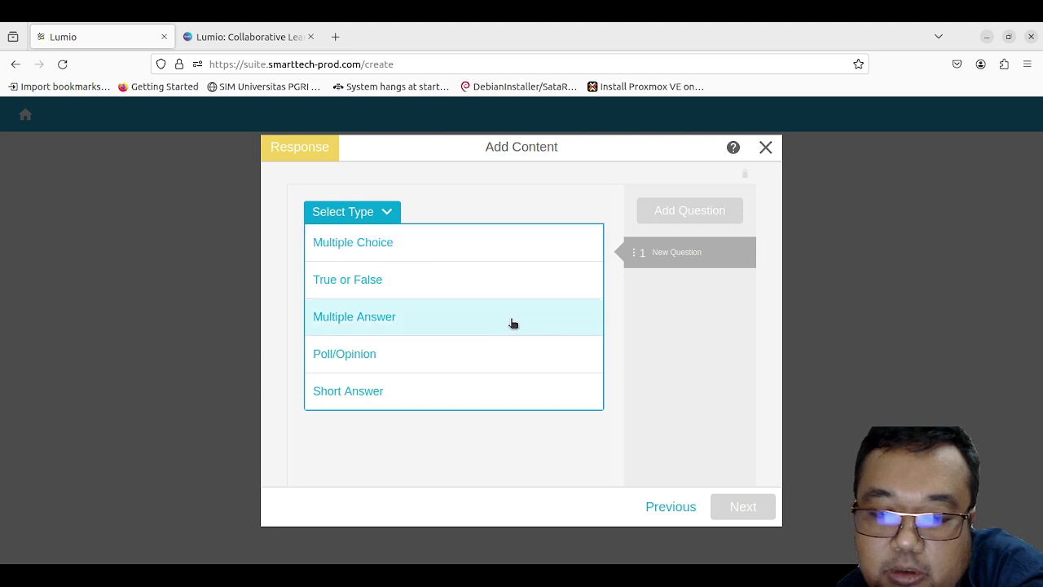
pyautogui.click(457, 246)
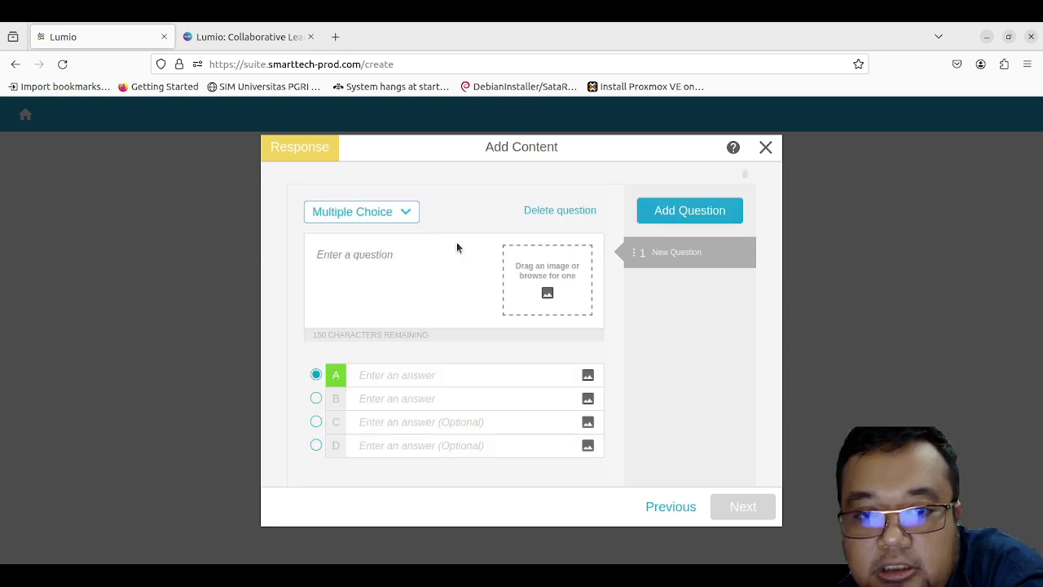
# Step: Enter "kutub magnet yang sama akan ..." as the text of the first question
pyautogui.click(368, 246)
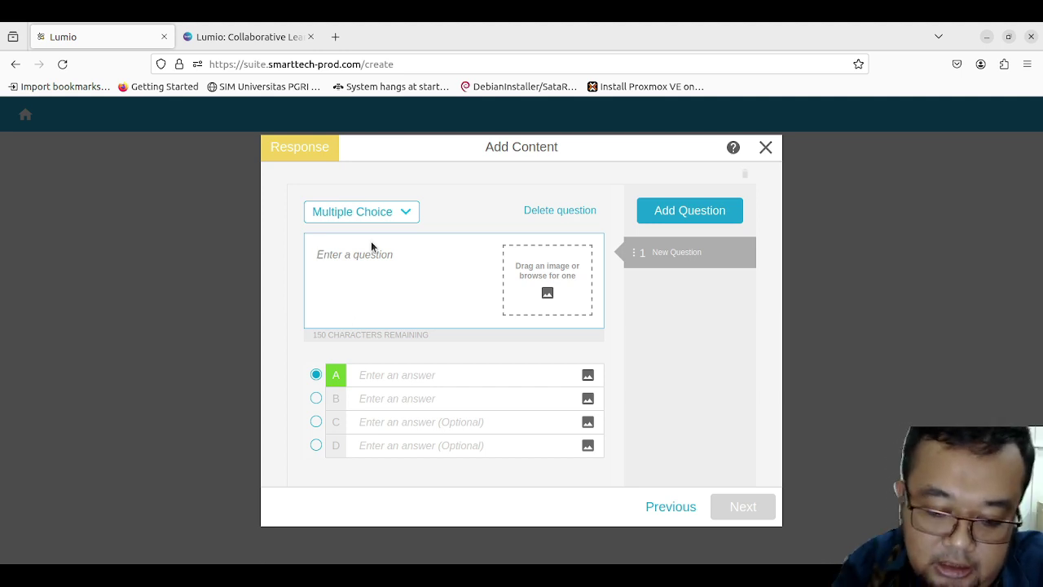
pyautogui.write('M')
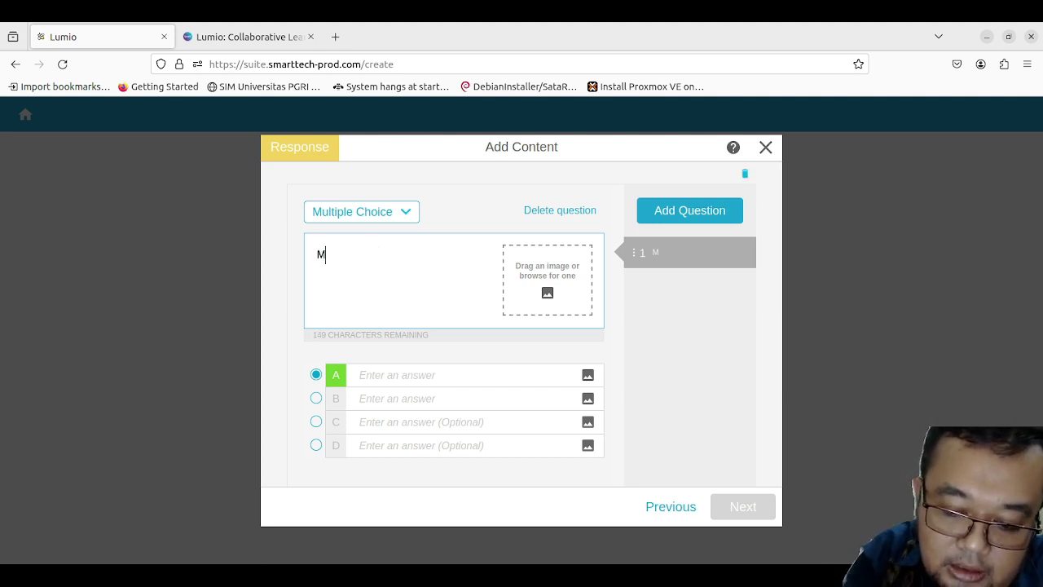
pyautogui.press('BackSpace')
pyautogui.write('kutu')
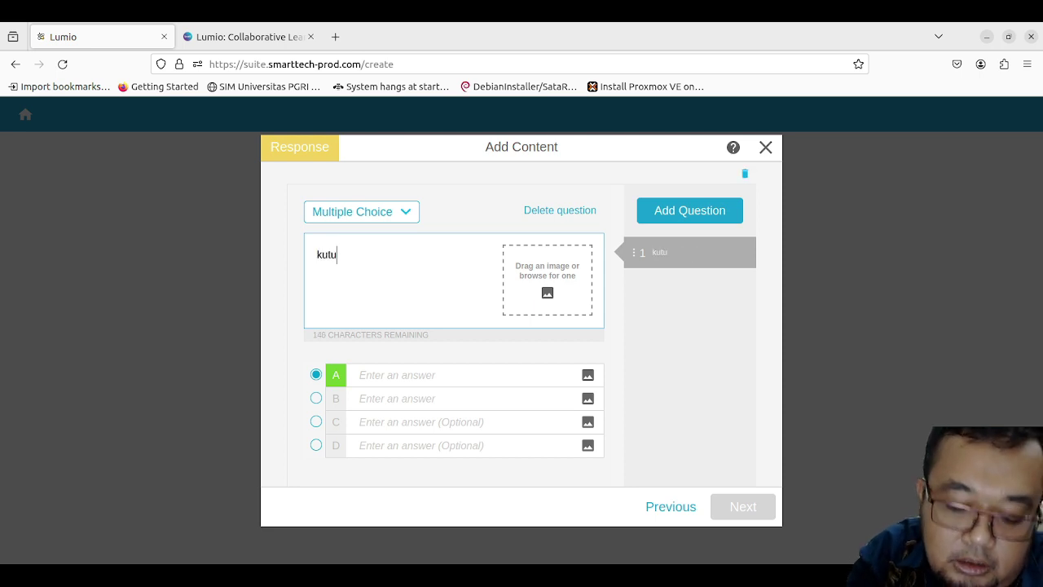
pyautogui.write('b magnet ')
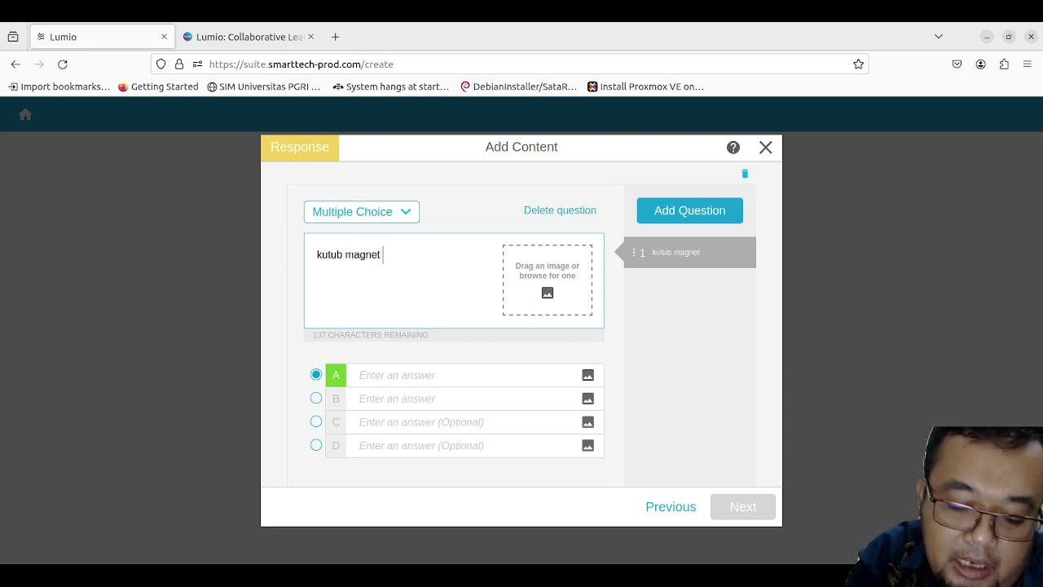
pyautogui.write('yang sama akan ')
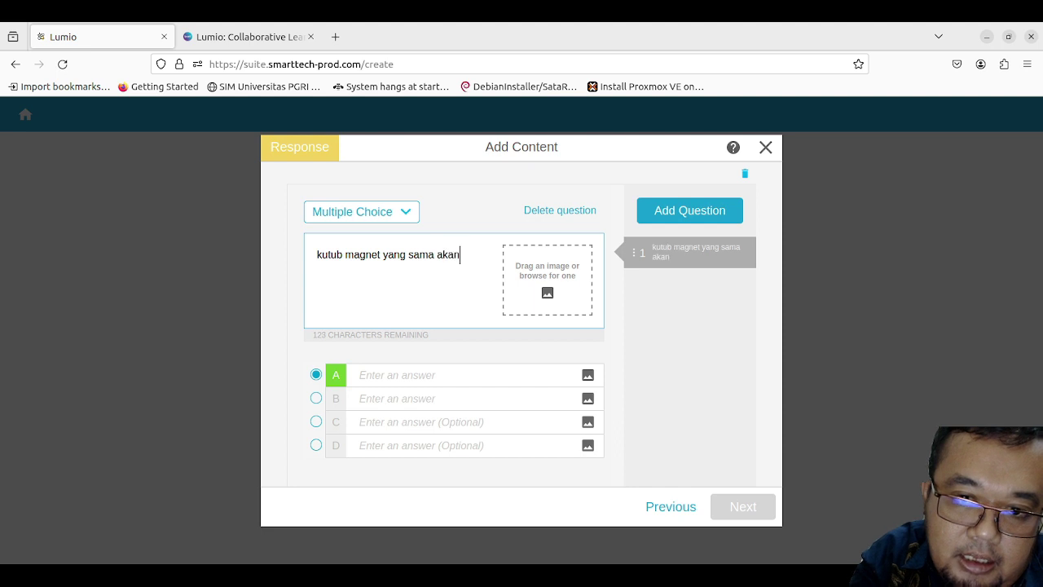
pyautogui.write('...')
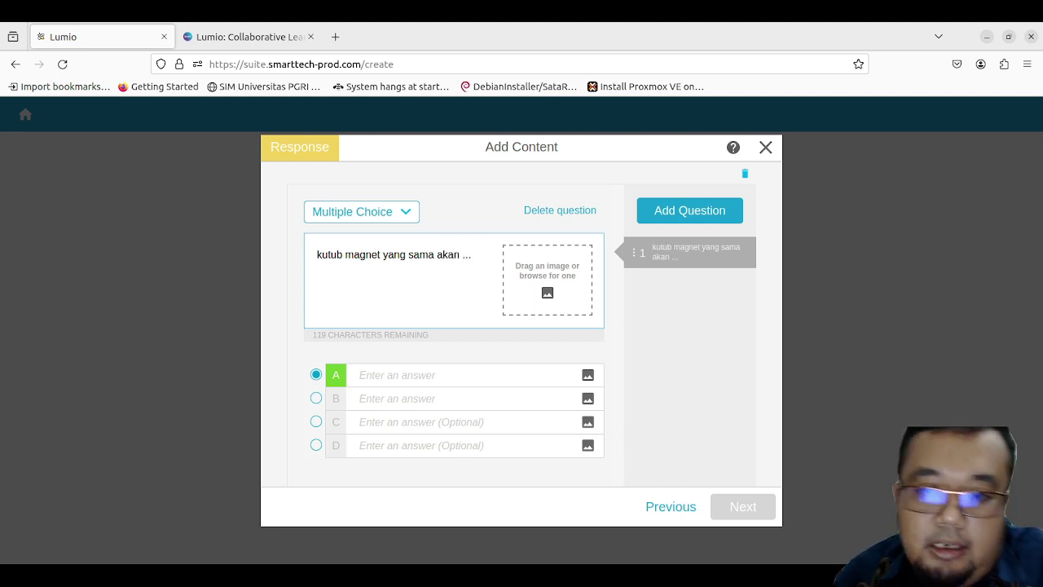
# Step: Enter "tarik menarik" as answer A of the magnet question
pyautogui.click(390, 373)
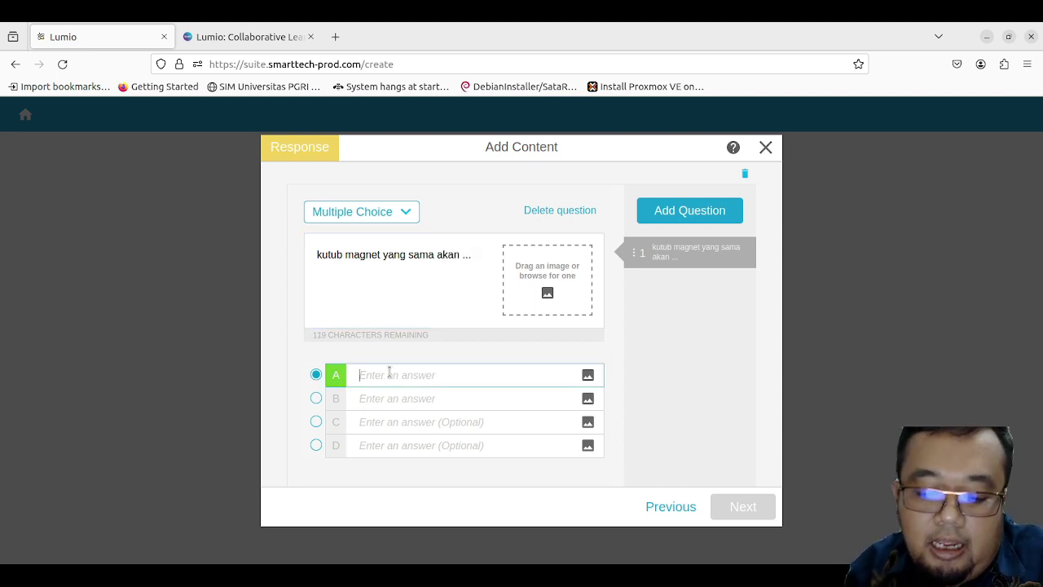
pyautogui.write('tarik')
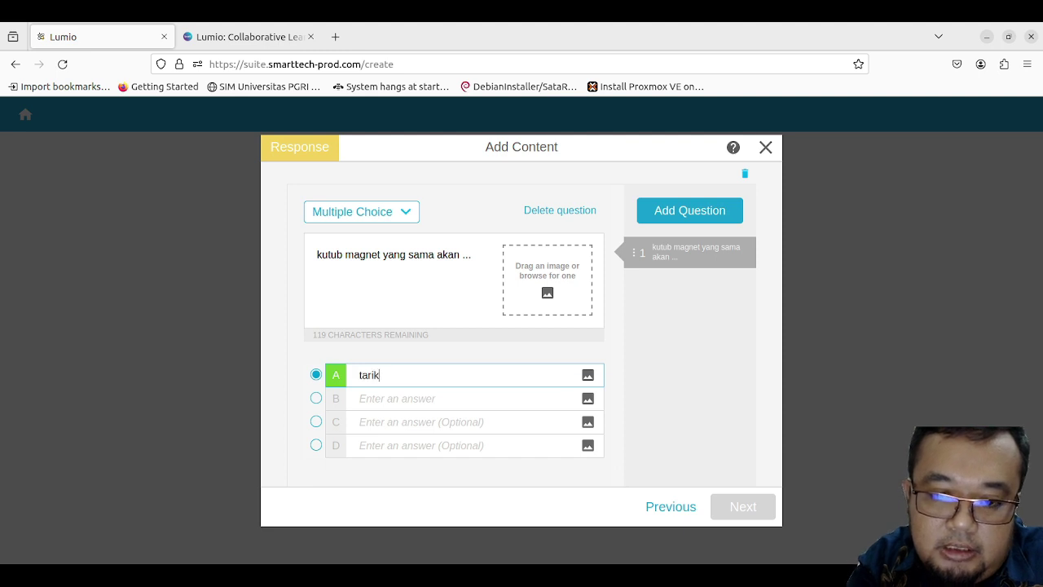
pyautogui.write(' ma')
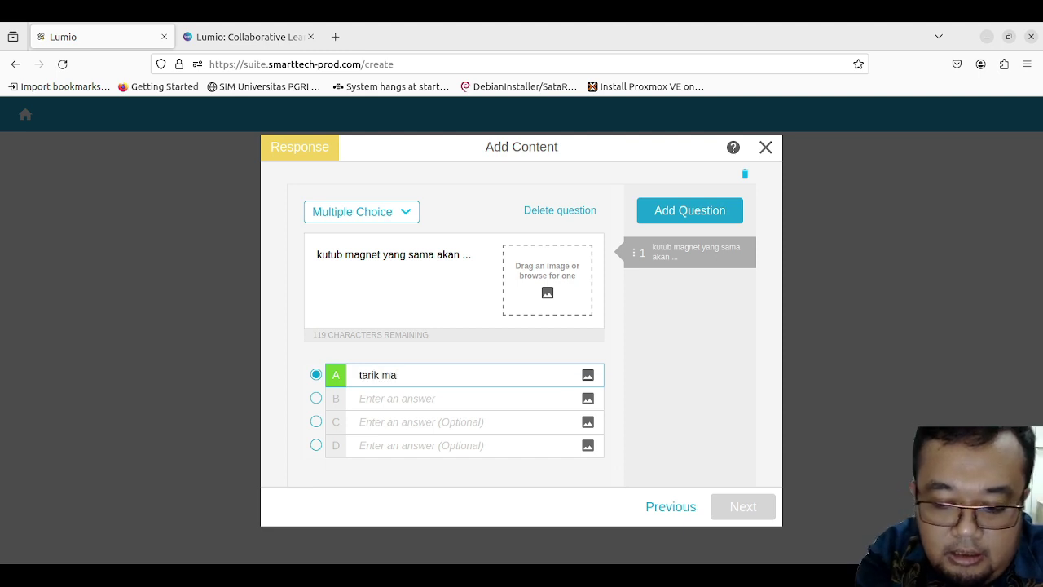
pyautogui.press('BackSpace')
pyautogui.write('near')
pyautogui.press('BackSpace')
pyautogui.press('BackSpace')
pyautogui.press('BackSpace')
pyautogui.press('BackSpace')
pyautogui.press('BackSpace')
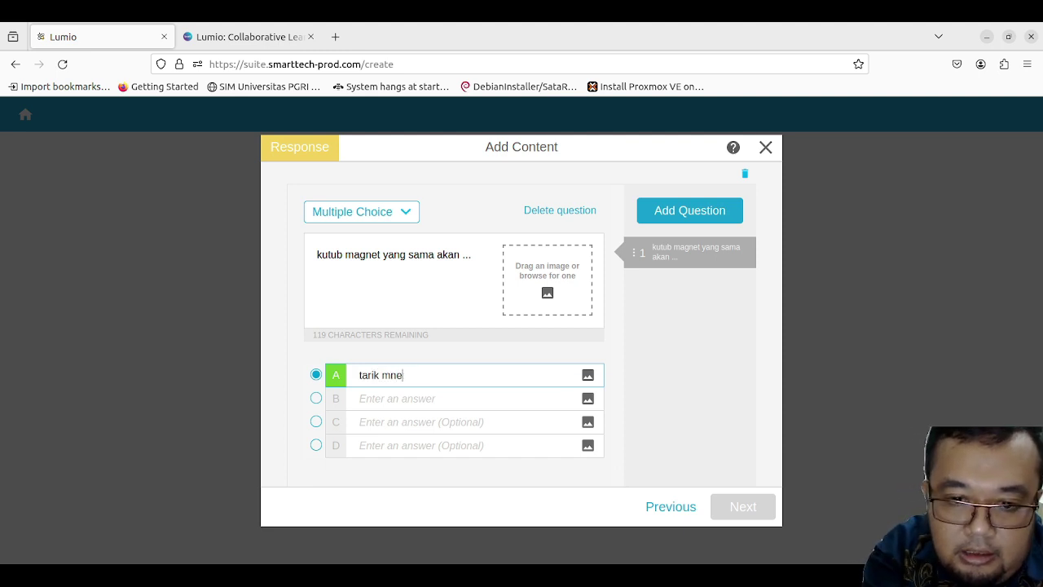
pyautogui.write('menarik')
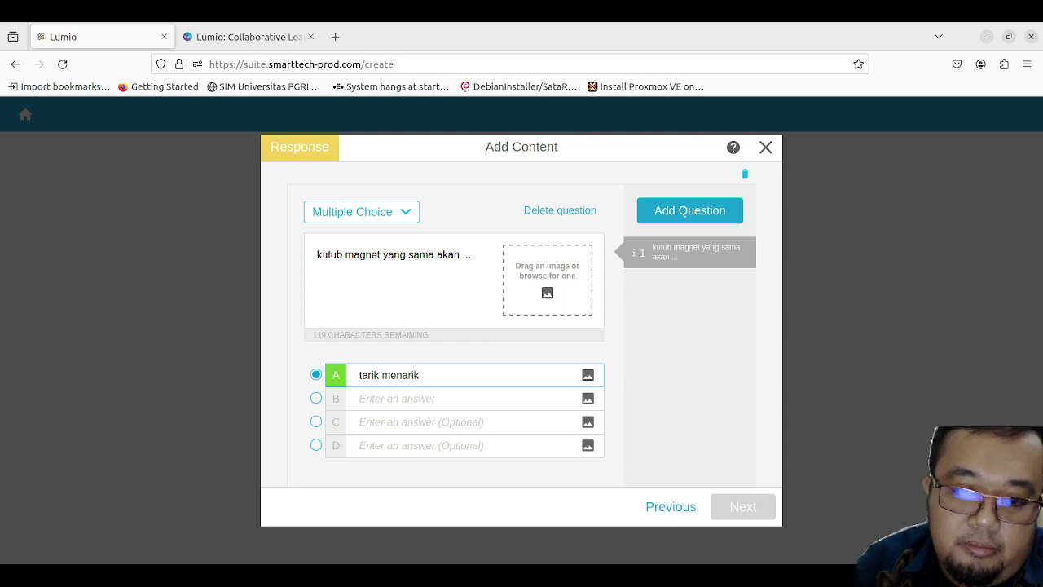
# Step: Enter "tolak menolak" as answer B of the magnet question
pyautogui.click(411, 399)
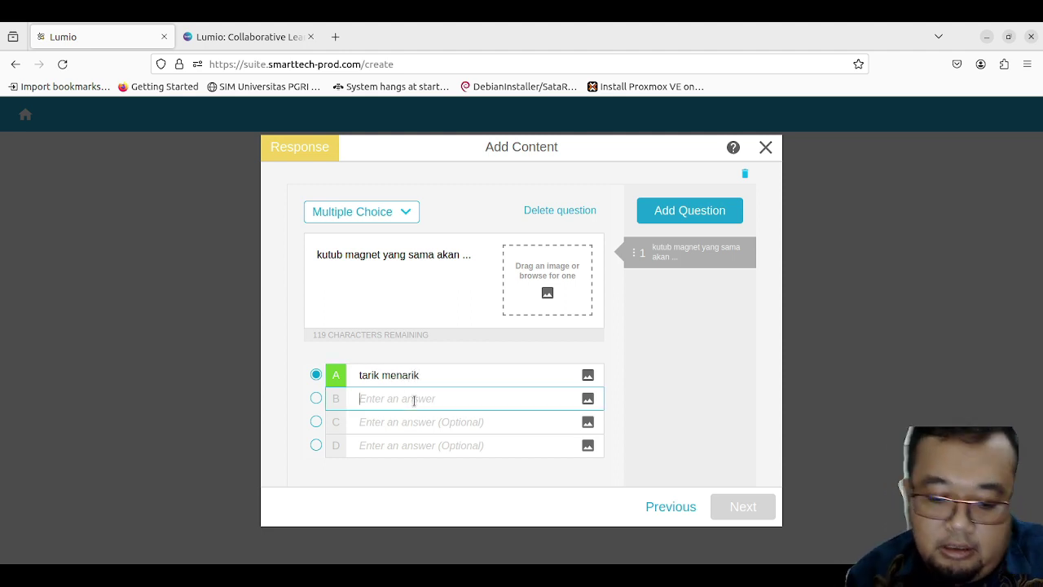
pyautogui.write('tolak mne')
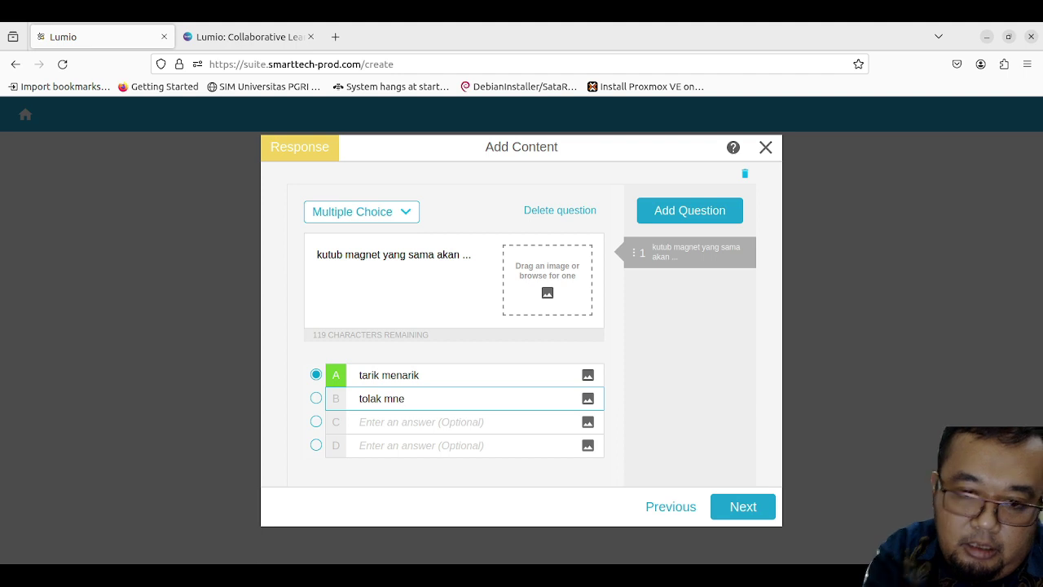
pyautogui.press('BackSpace')
pyautogui.press('BackSpace')
pyautogui.write('enolak')
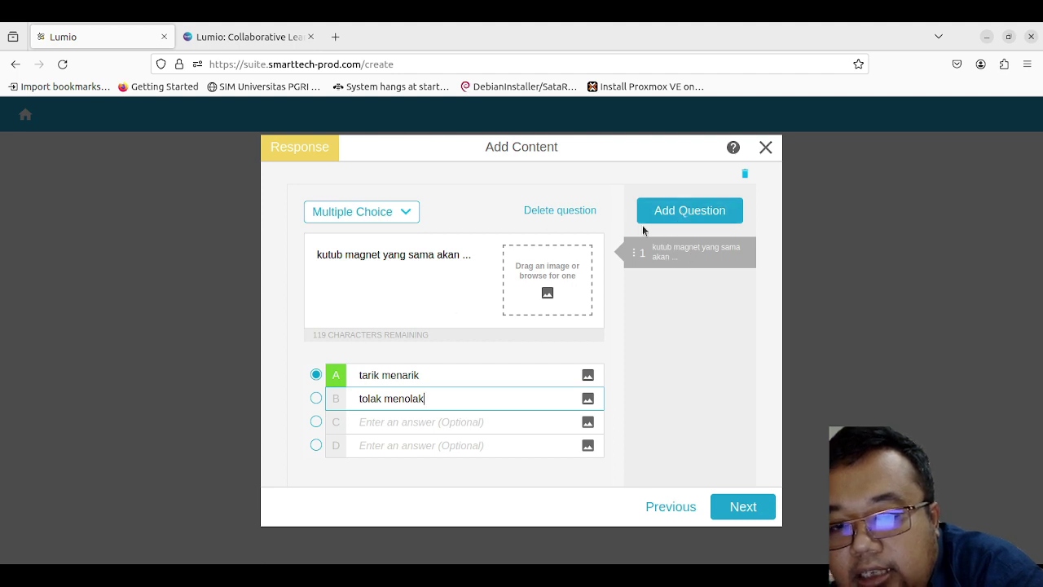
# Step: Add two more questions to the Response activity and set the third one's type to Short Answer
pyautogui.click(688, 213)
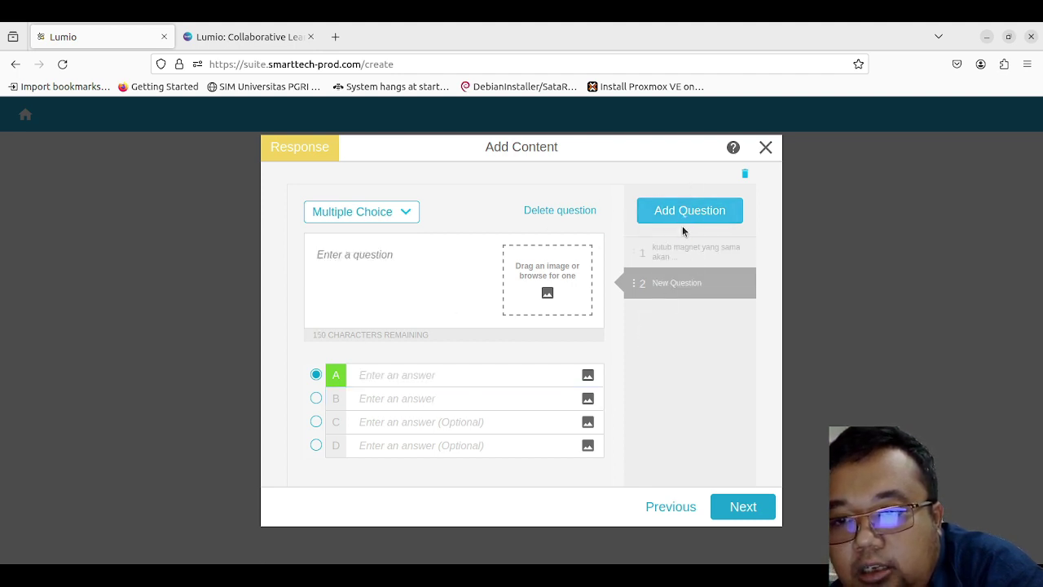
pyautogui.click(683, 217)
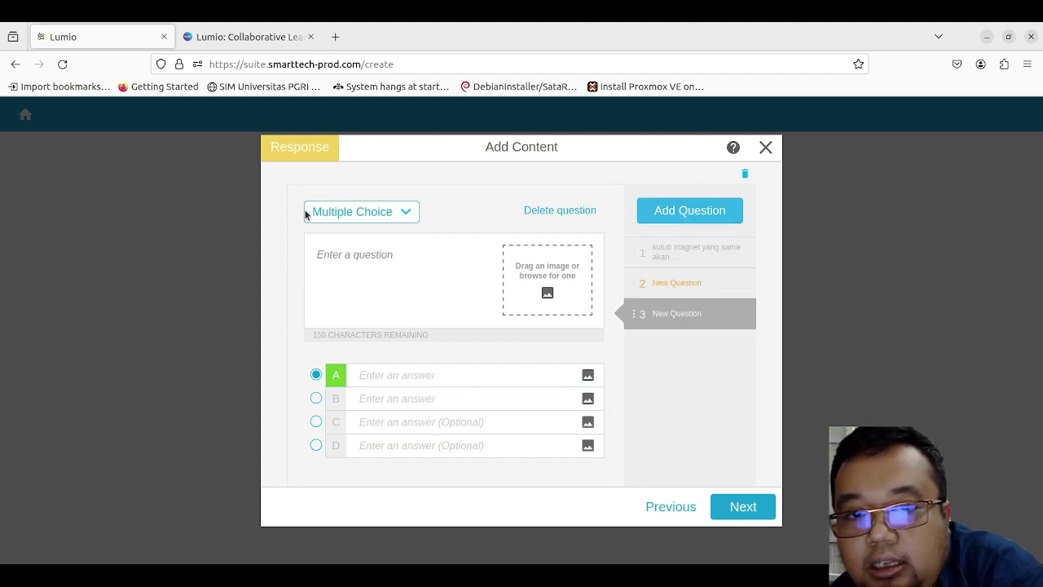
pyautogui.click(400, 214)
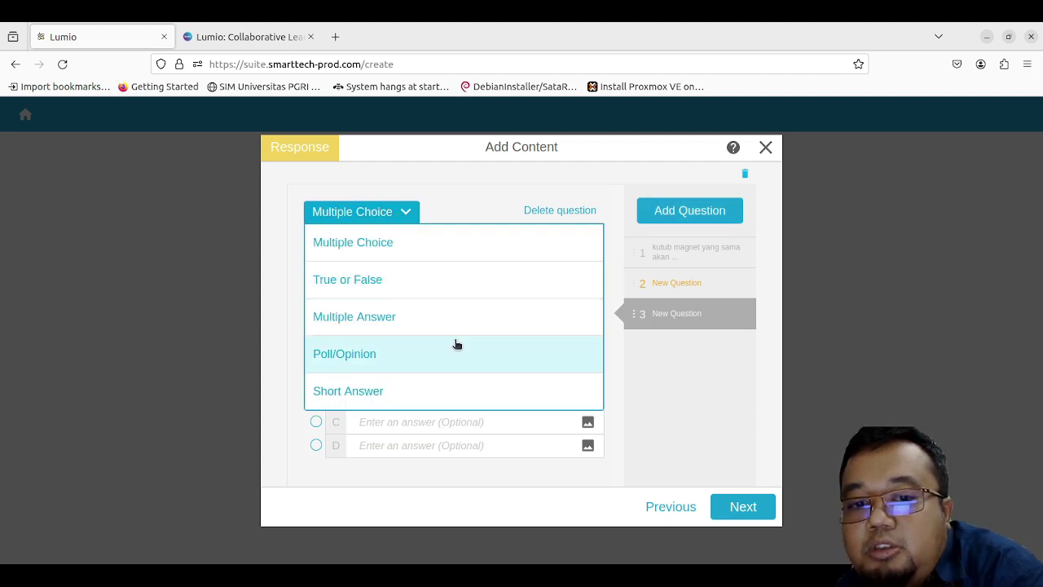
pyautogui.click(410, 390)
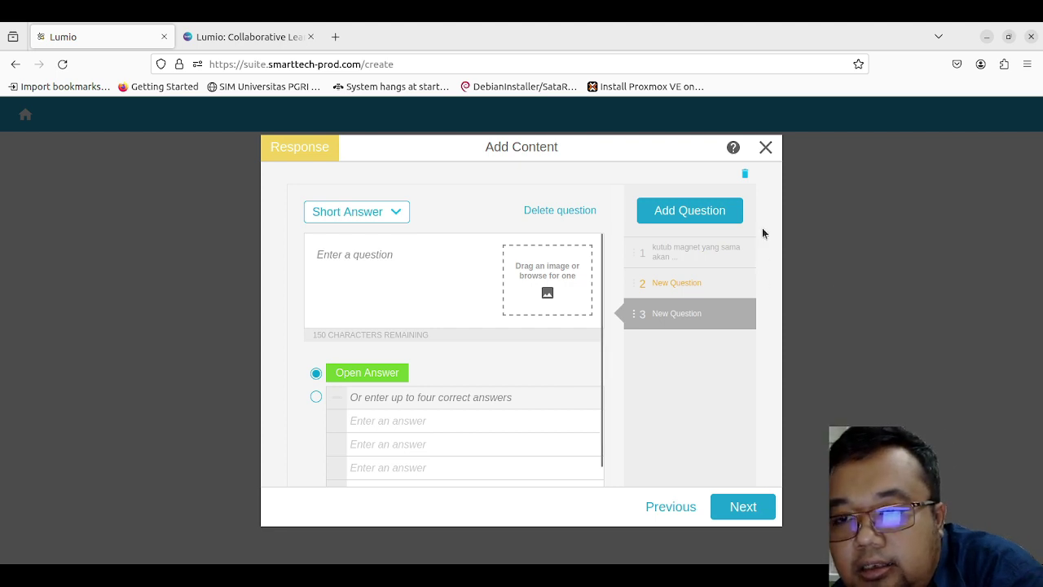
# Step: Discard the unsaved Response activity and glance over the recent lessons in the library
pyautogui.click(765, 148)
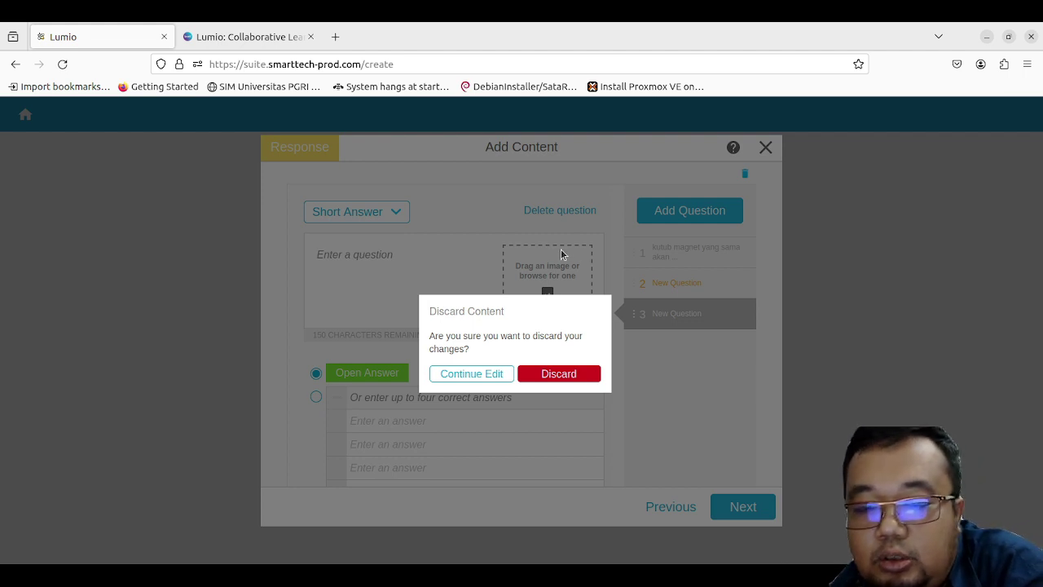
pyautogui.click(566, 373)
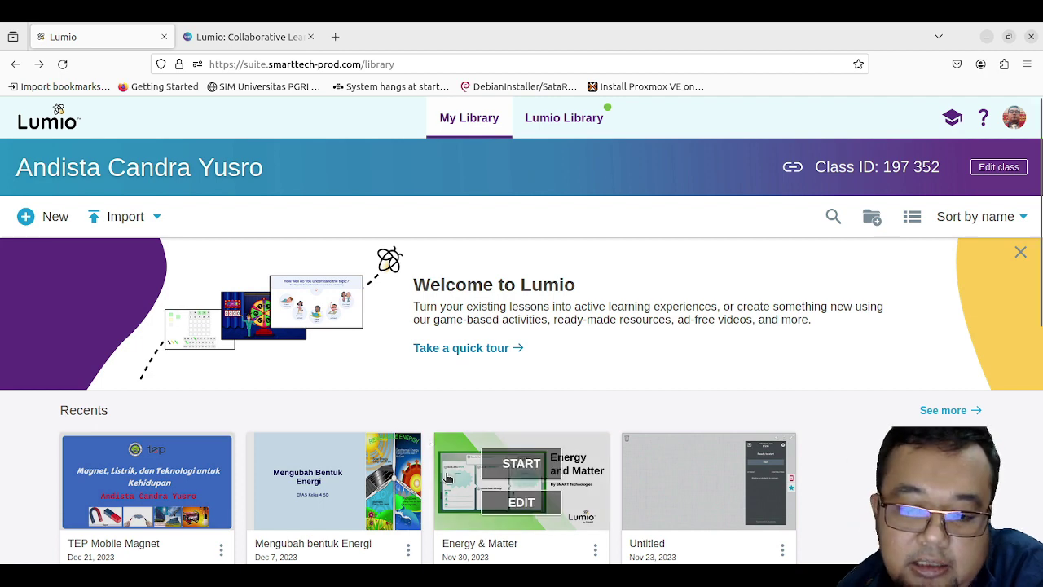
pyautogui.scroll(-2, 514, 456)
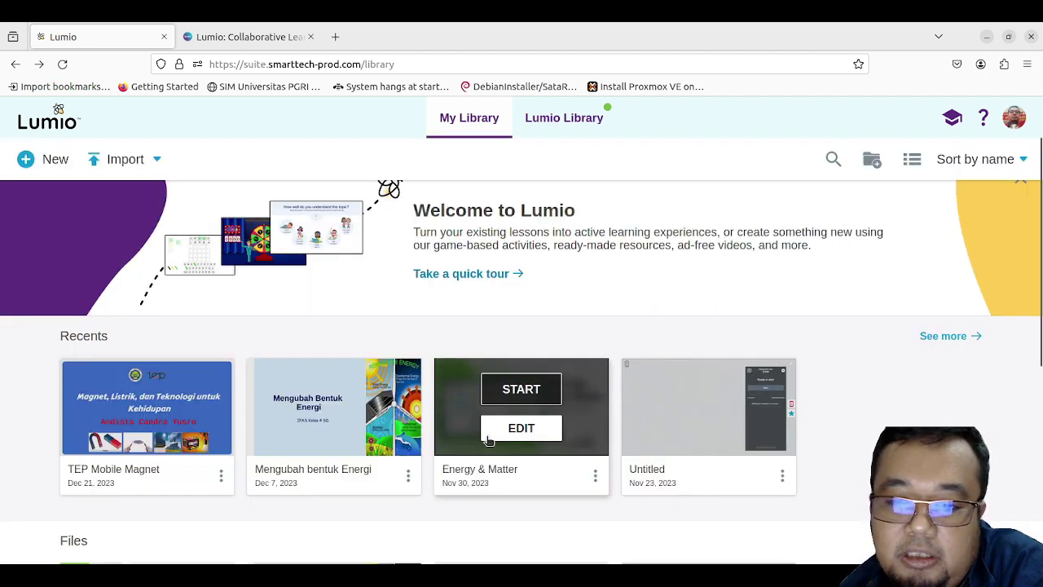
pyautogui.scroll(2, 393, 332)
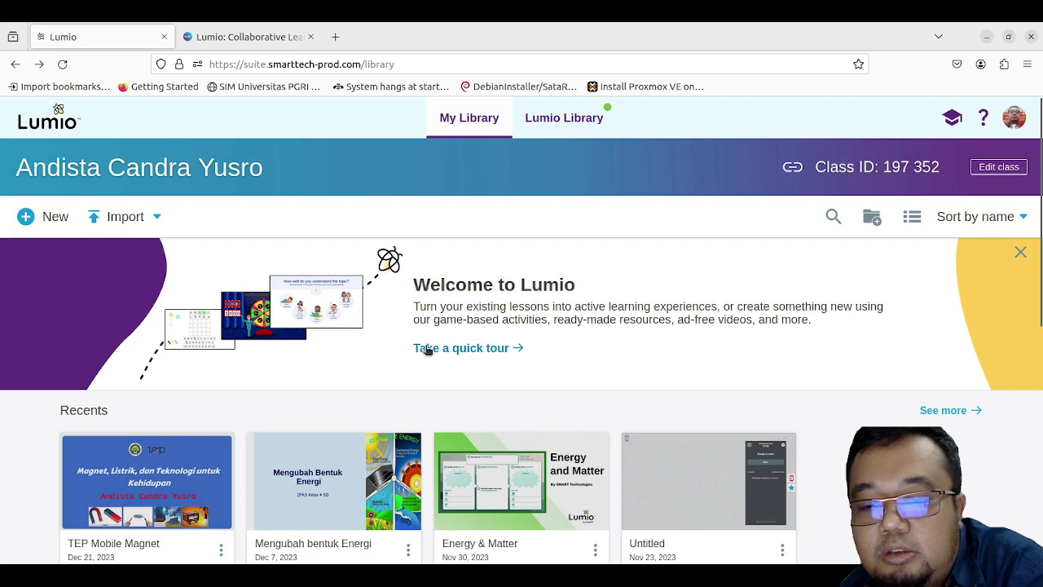